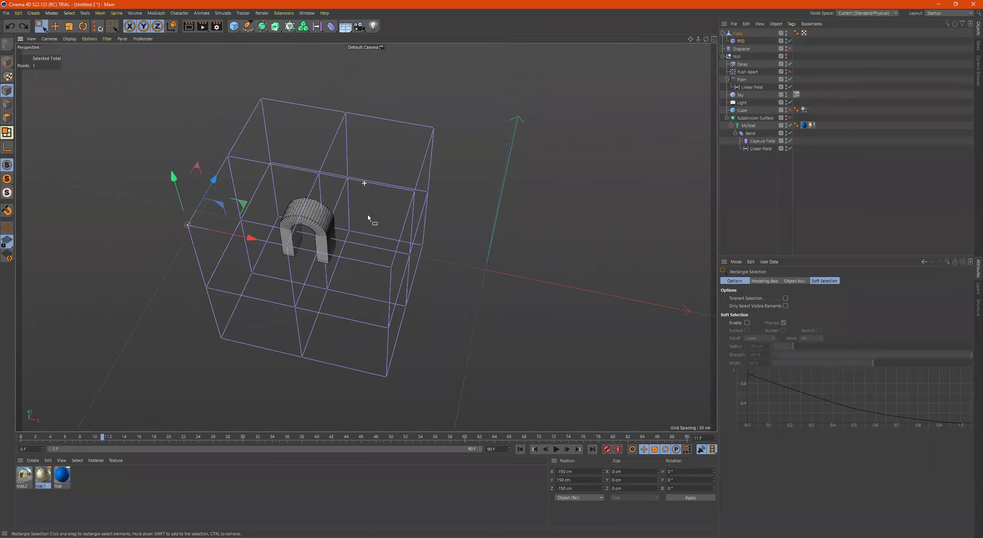
Step: Delete the old FFD lattice from the scene, then zoom the Perspective view in and back out
{"action": "left_click", "coordinate": [741, 41]}
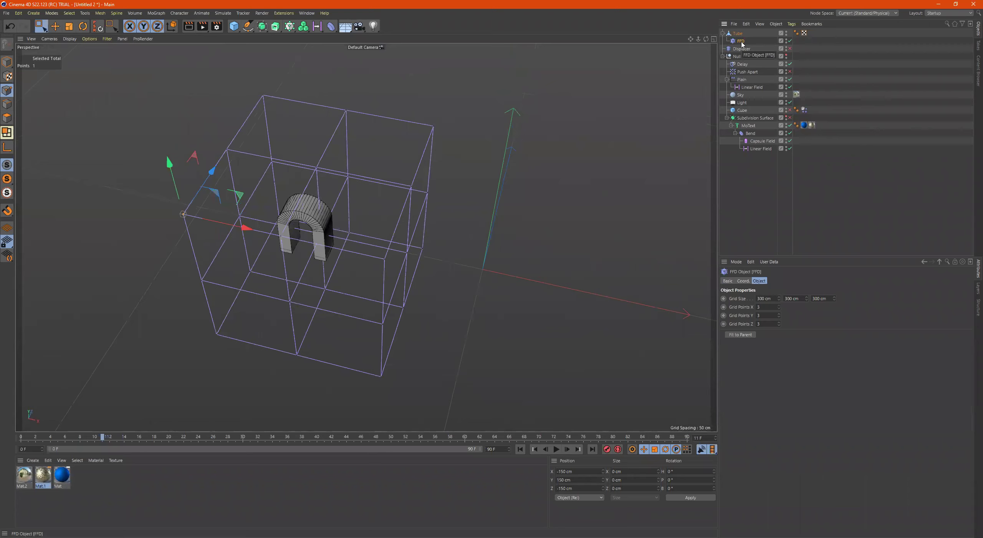
{"action": "key", "text": "Delete"}
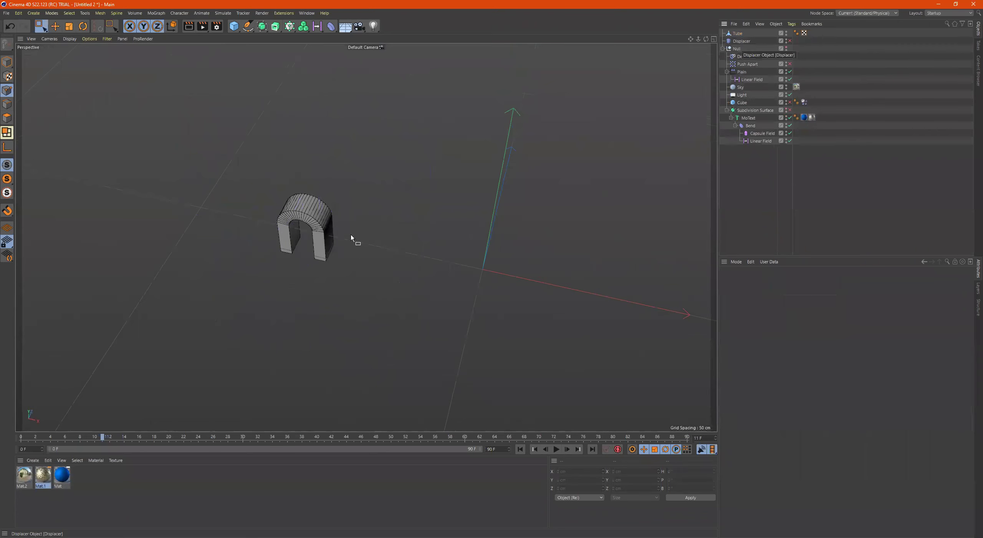
{"action": "scroll", "coordinate": [397, 153], "scroll_direction": "up", "scroll_amount": 10}
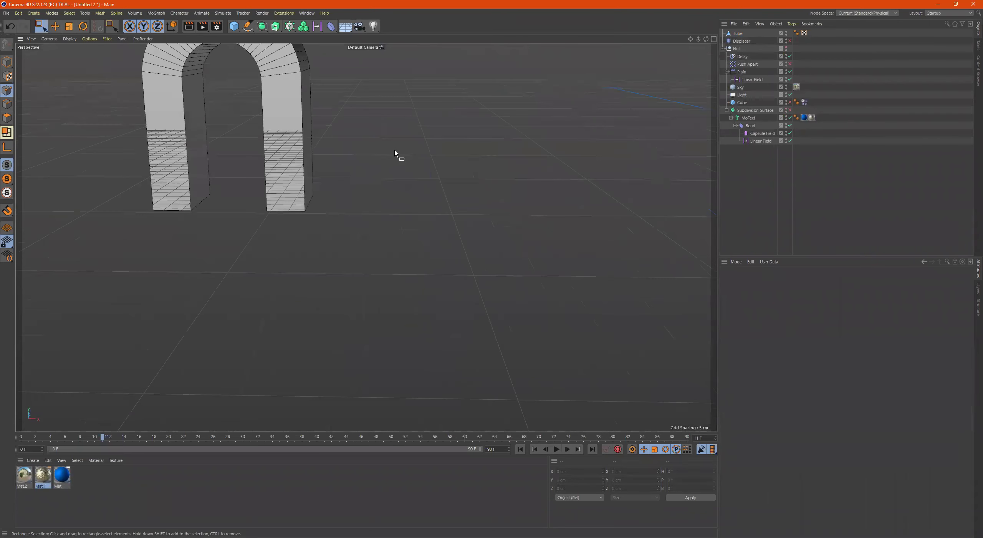
{"action": "scroll", "coordinate": [395, 151], "scroll_direction": "down", "scroll_amount": 10}
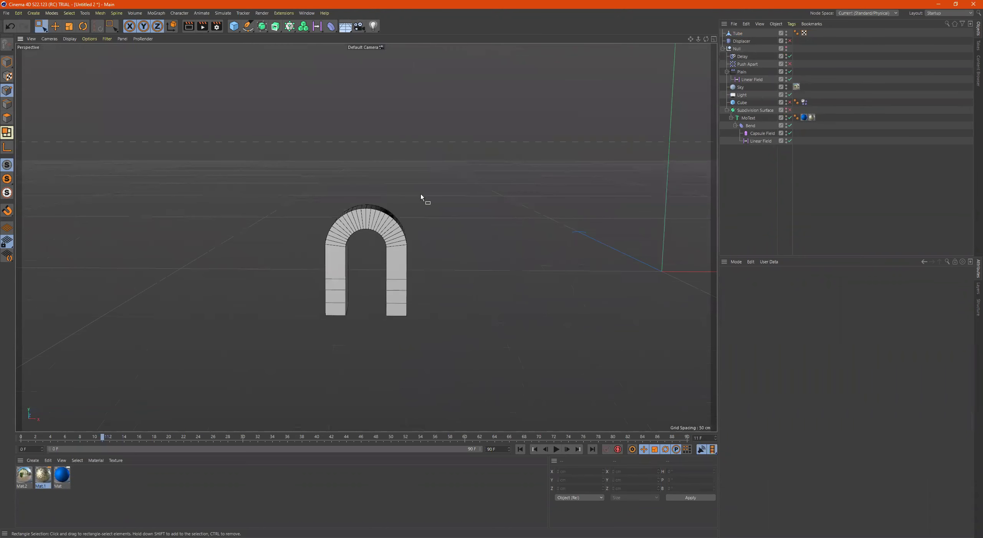
Step: Add a new 300 cm, 3×3×3 FFD deformer and orbit to see its cage beside the arch
{"action": "left_click", "coordinate": [739, 35]}
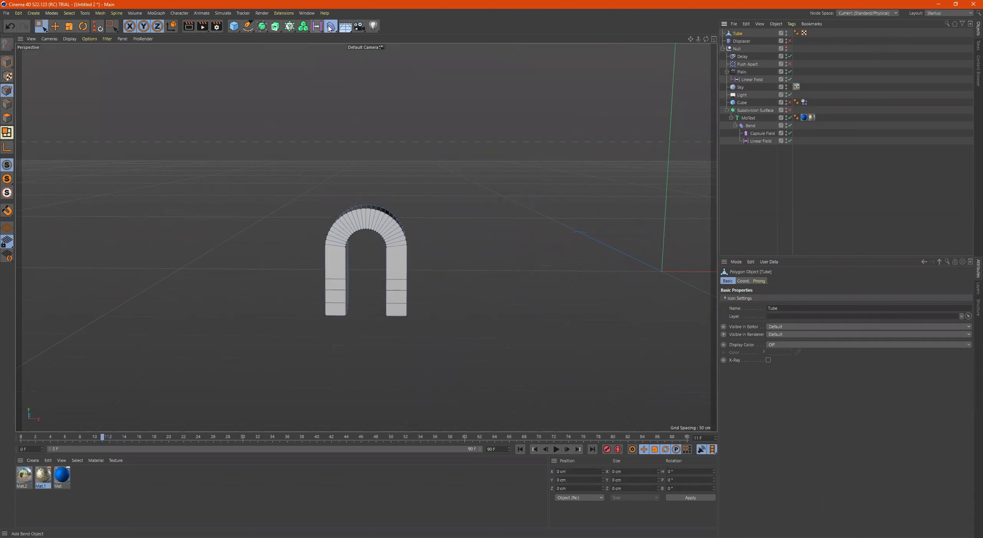
{"action": "left_click", "coordinate": [330, 28]}
{"action": "left_click", "coordinate": [531, 56]}
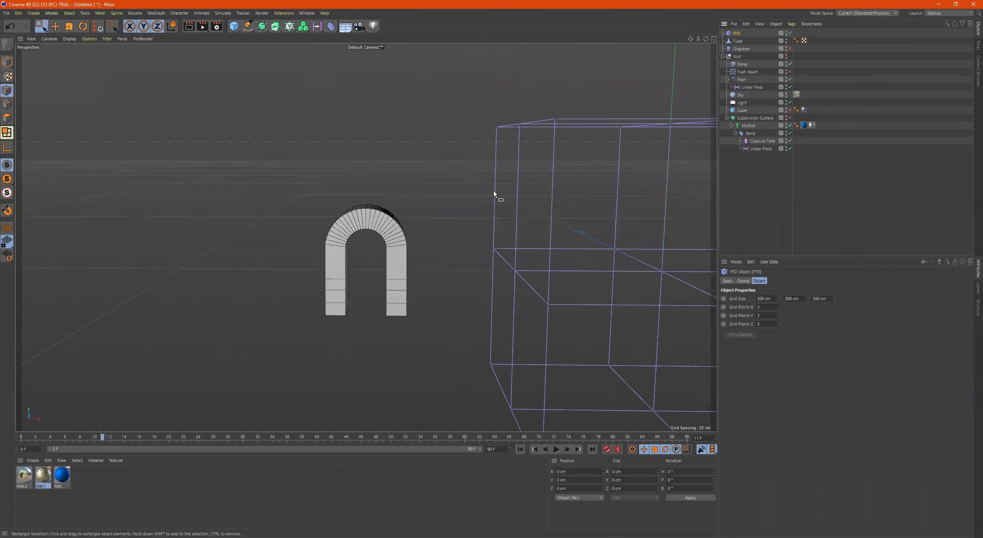
{"action": "left_click_drag", "start_coordinate": [493, 191], "coordinate": [460, 245], "text": "alt"}
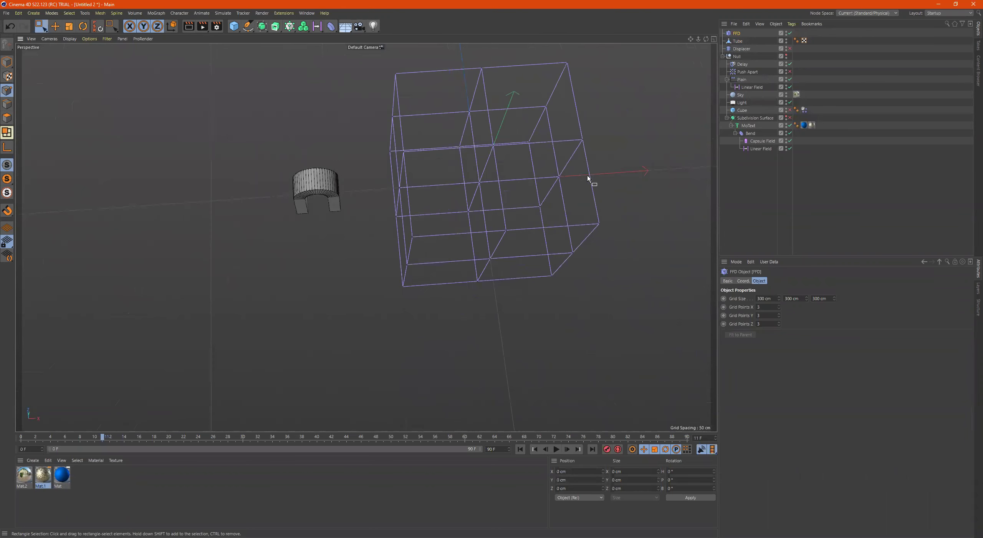
{"action": "left_click_drag", "start_coordinate": [557, 206], "coordinate": [482, 201], "text": "alt"}
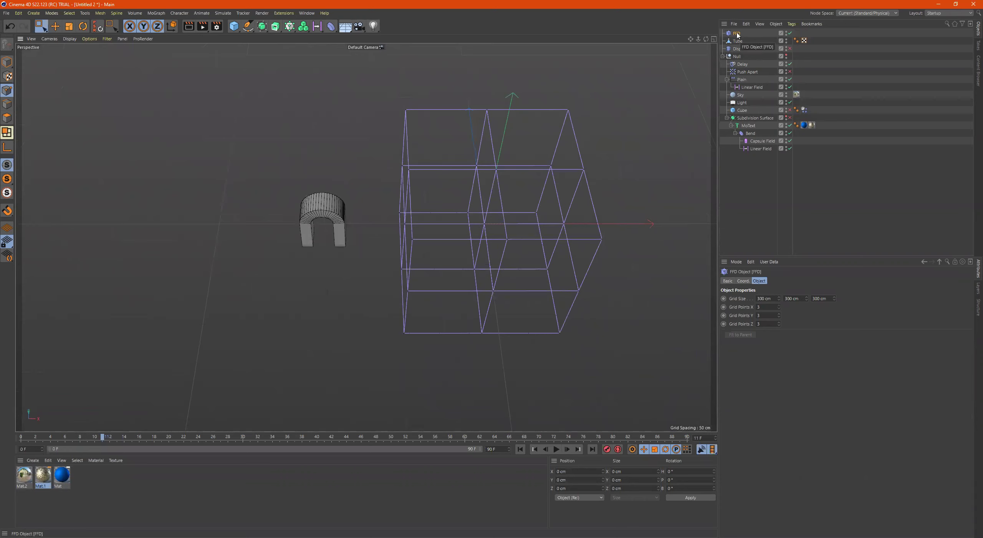
Step: Parent the FFD under the Tube and select it with the Move tool active
{"action": "left_click_drag", "start_coordinate": [737, 34], "coordinate": [738, 41]}
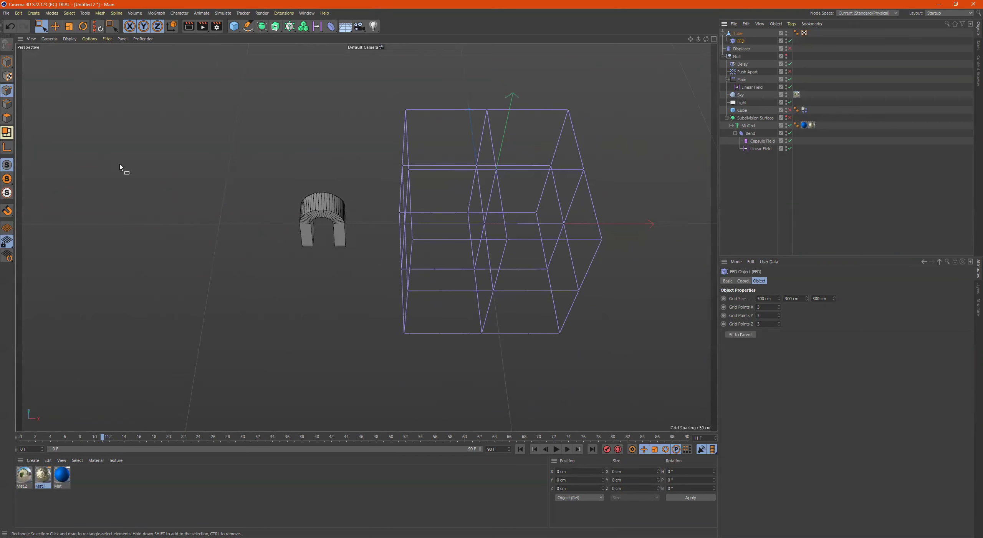
{"action": "left_click", "coordinate": [727, 280]}
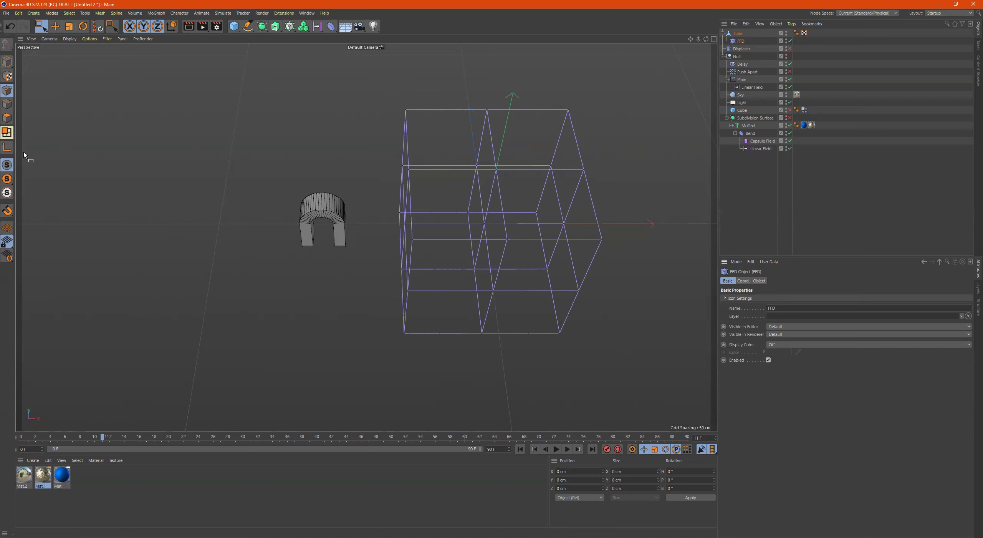
{"action": "left_click", "coordinate": [55, 26]}
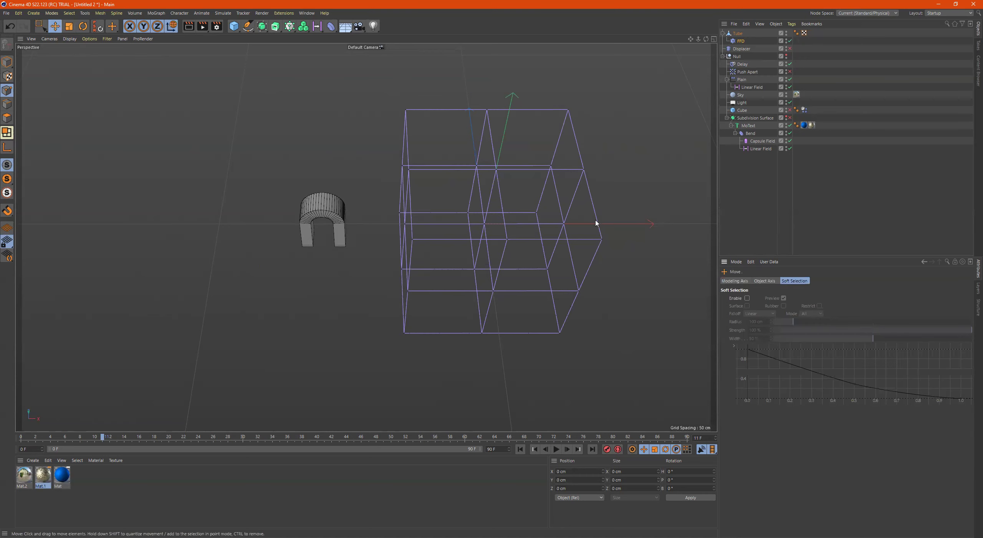
{"action": "left_click", "coordinate": [740, 41]}
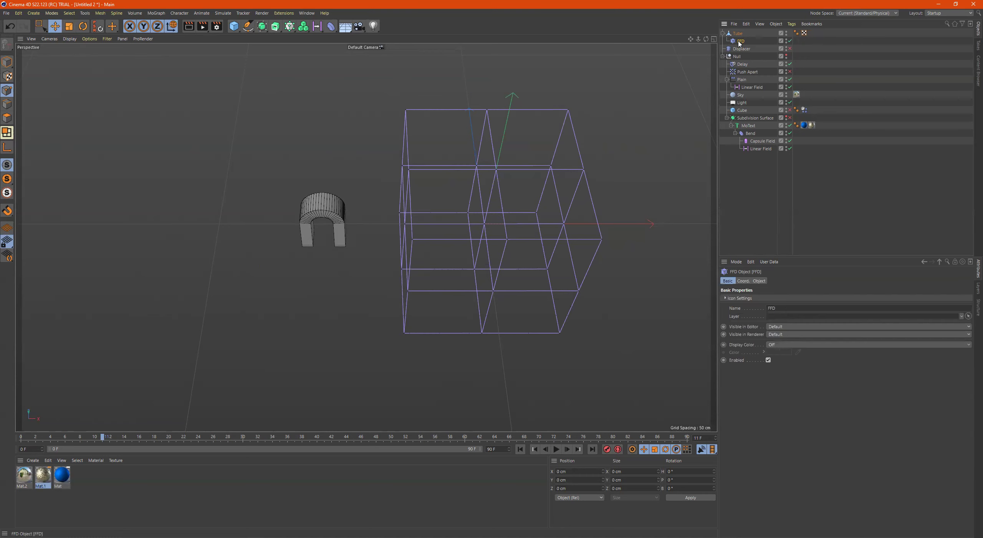
Step: Slide the FFD cage to X 22.988 cm over the arch, then frame the maximized Front view on the logo
{"action": "left_click", "coordinate": [743, 281]}
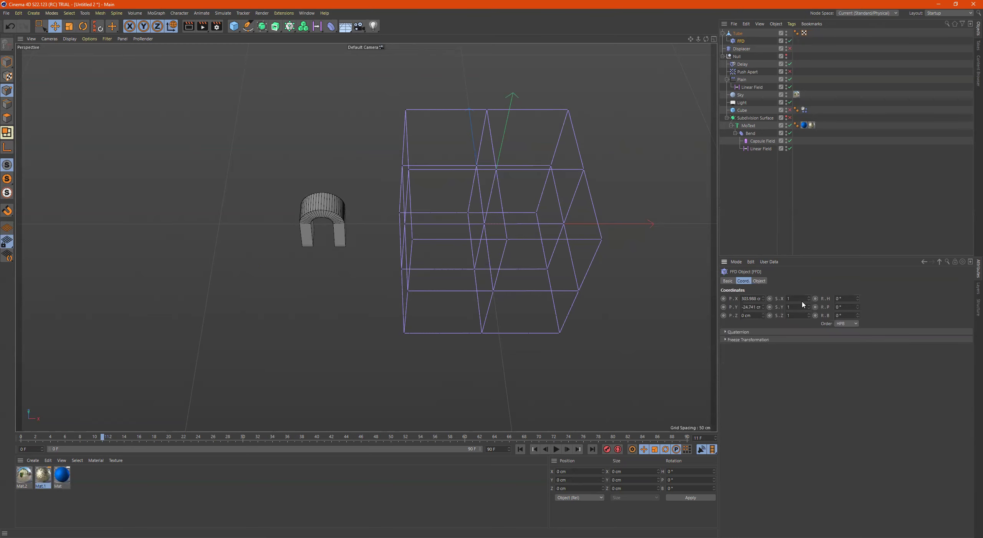
{"action": "left_click_drag", "start_coordinate": [764, 299], "coordinate": [715, 298]}
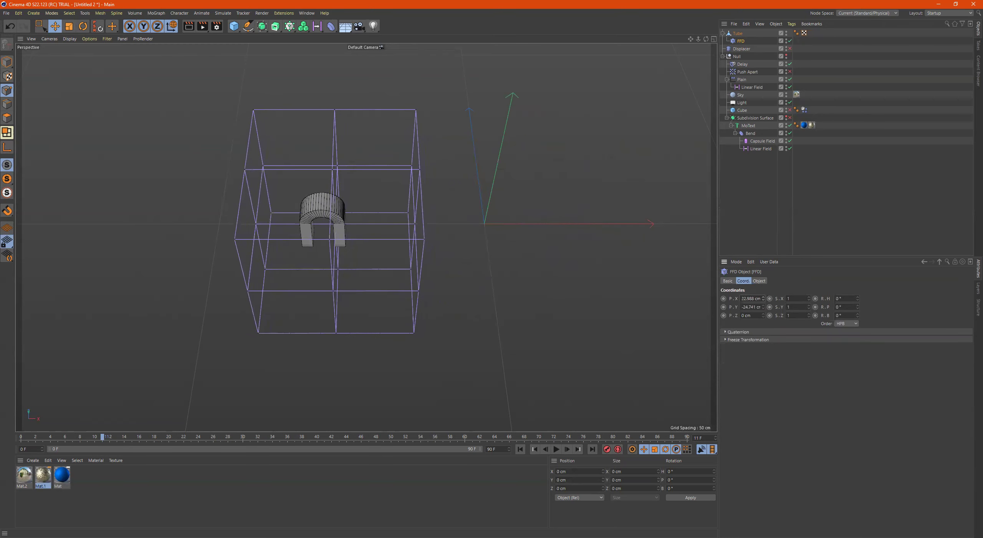
{"action": "middle_click", "coordinate": [434, 237]}
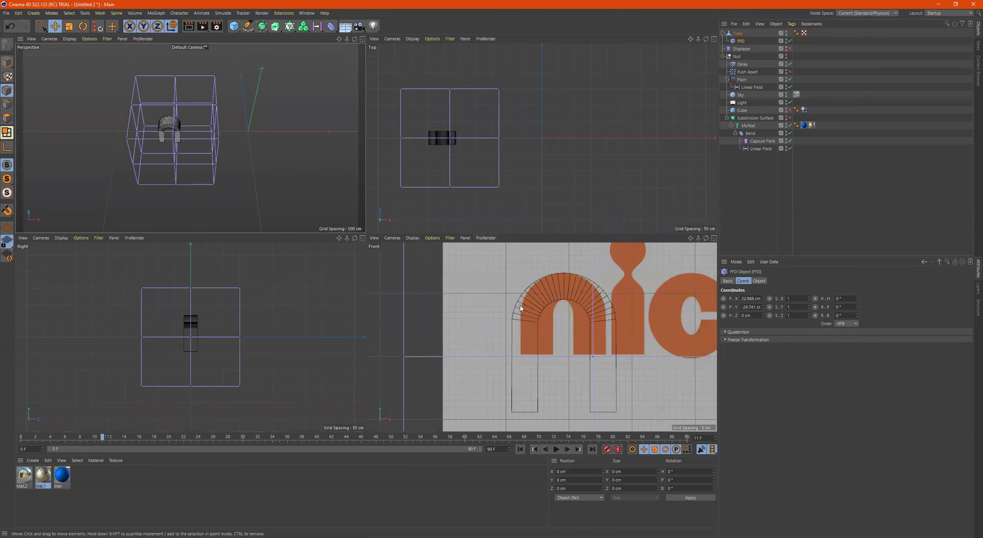
{"action": "middle_click", "coordinate": [542, 310]}
{"action": "scroll", "coordinate": [515, 283], "scroll_direction": "down", "scroll_amount": 6}
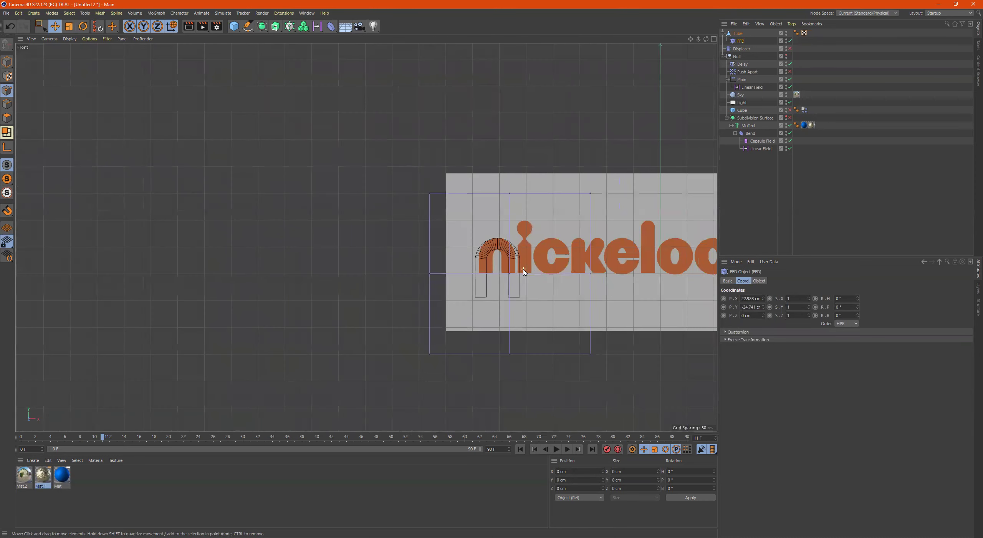
{"action": "middle_click_drag", "start_coordinate": [594, 263], "coordinate": [432, 252]}
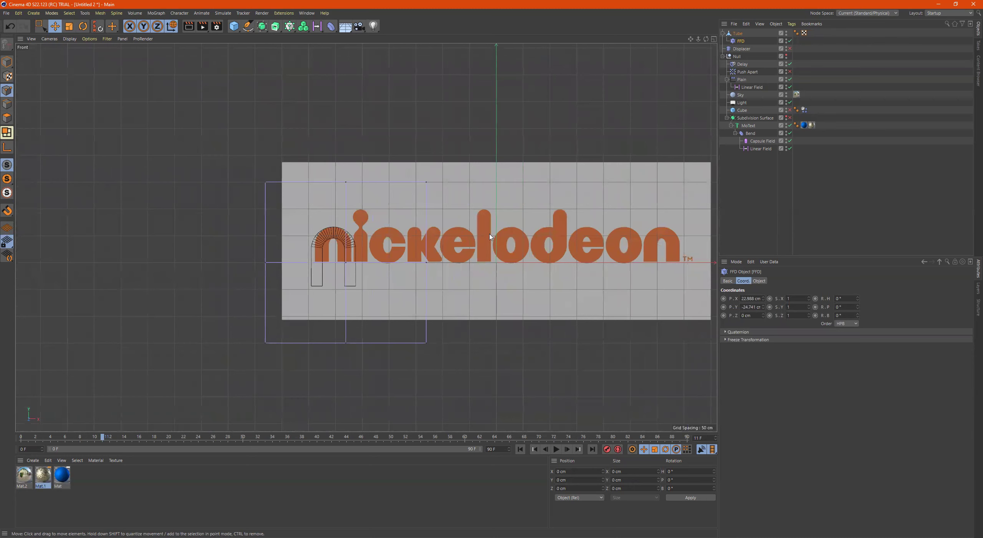
Step: Set the Front view's nickelodeon background image to 90% transparency
{"action": "left_click", "coordinate": [90, 39]}
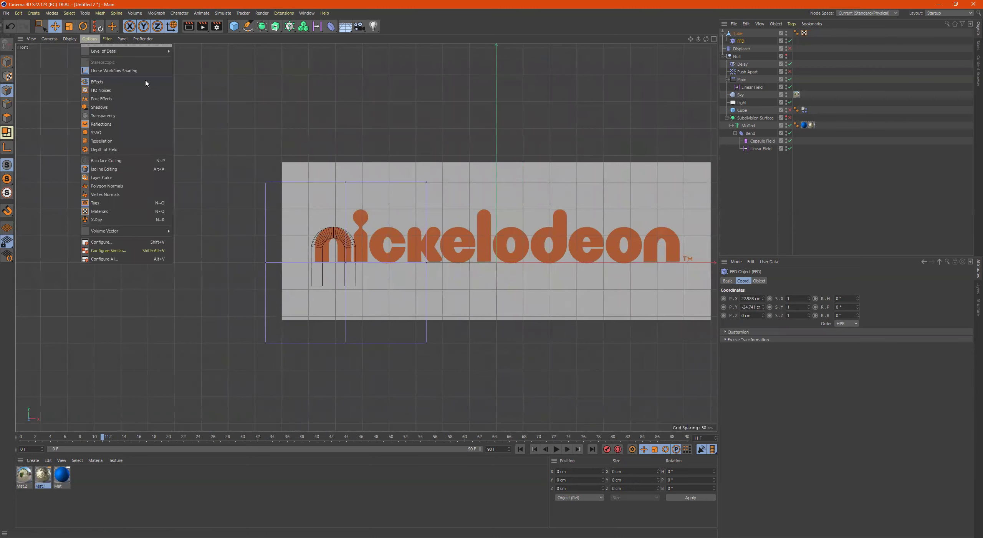
{"action": "left_click", "coordinate": [102, 242]}
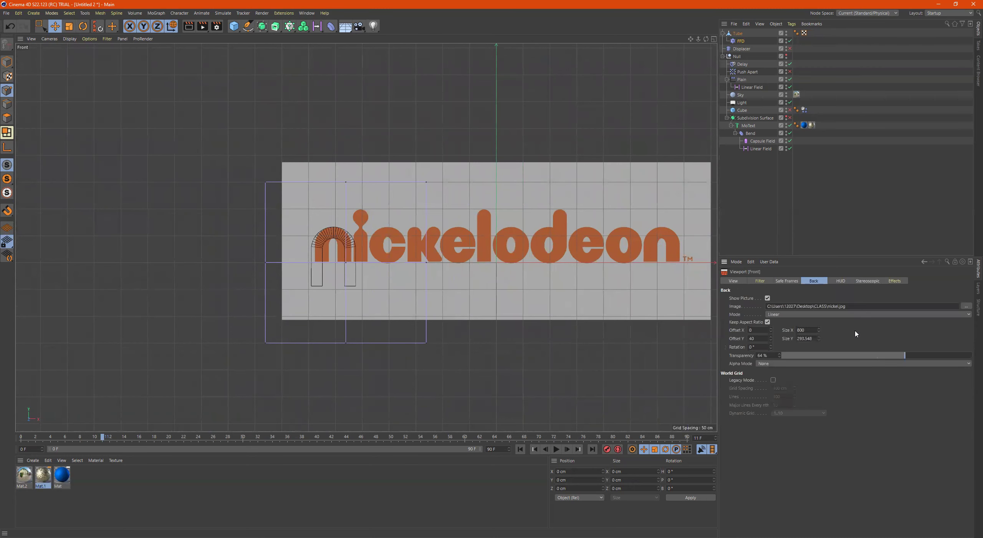
{"action": "left_click_drag", "start_coordinate": [861, 354], "coordinate": [955, 357]}
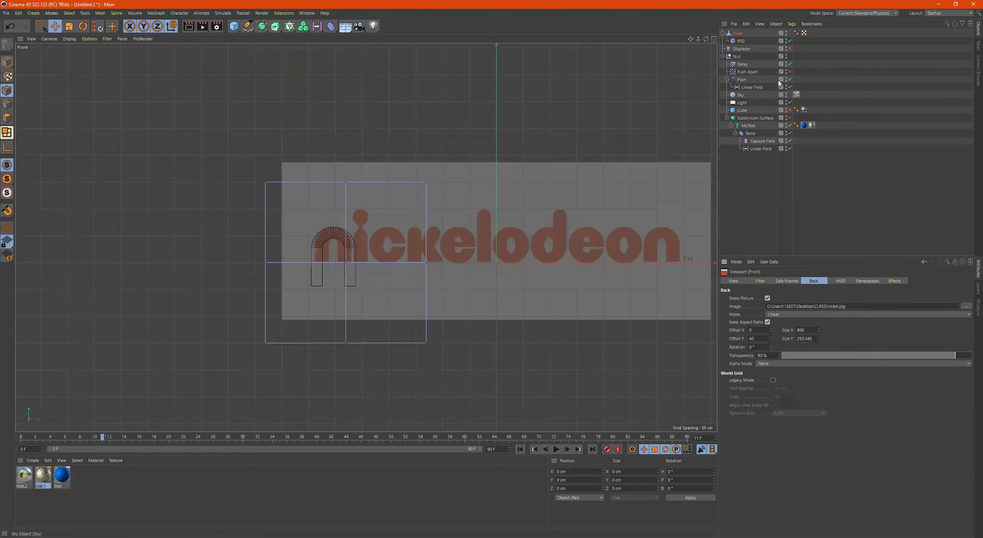
Step: Center the FFD cage on the arch at X -0.012 cm
{"action": "left_click", "coordinate": [736, 41]}
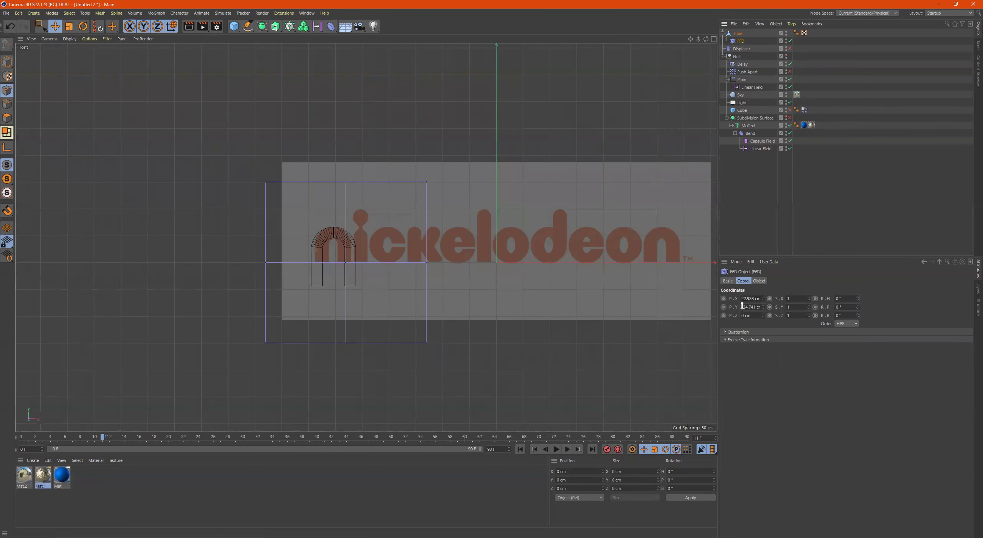
{"action": "left_click_drag", "start_coordinate": [763, 299], "coordinate": [346, 268]}
{"action": "scroll", "coordinate": [408, 242], "scroll_direction": "up", "scroll_amount": 8}
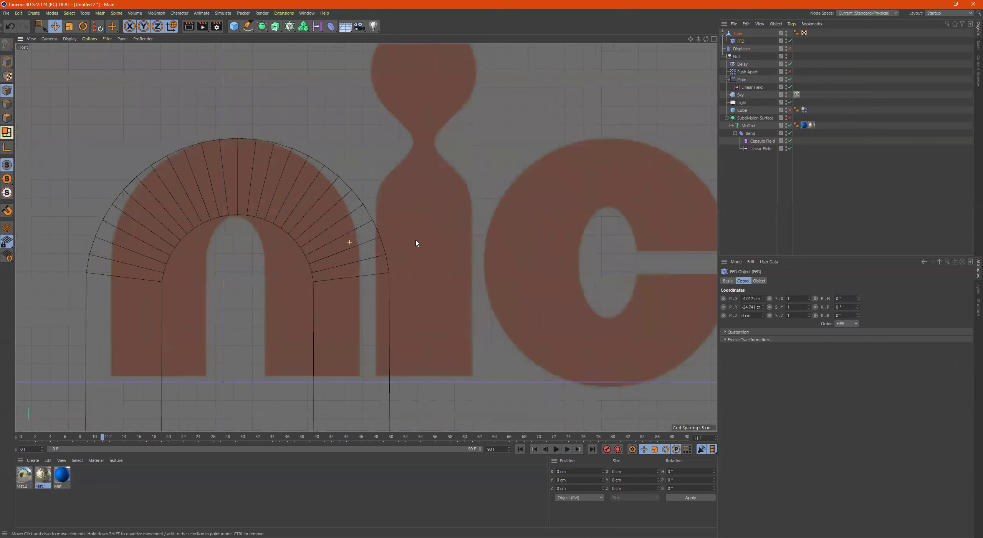
{"action": "left_click", "coordinate": [763, 300]}
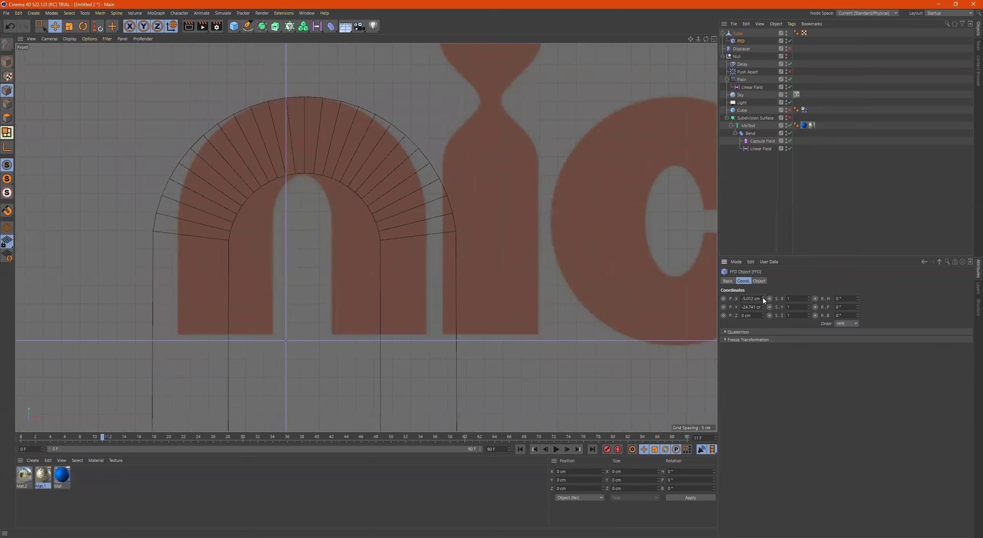
{"action": "left_click", "coordinate": [763, 298]}
{"action": "left_click", "coordinate": [763, 298]}
{"action": "left_click", "coordinate": [763, 298]}
{"action": "left_click", "coordinate": [763, 298]}
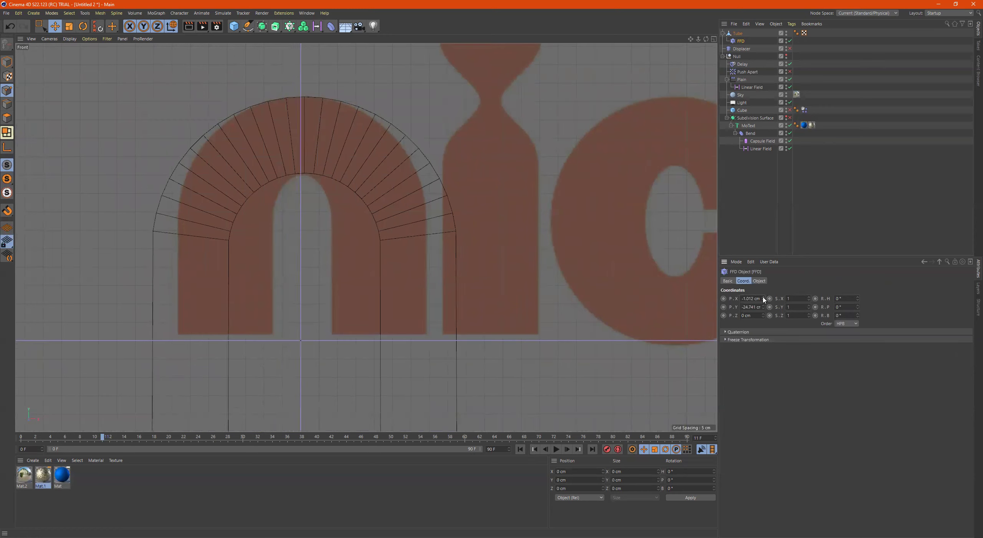
{"action": "left_click", "coordinate": [763, 297]}
{"action": "scroll", "coordinate": [412, 217], "scroll_direction": "down", "scroll_amount": 5}
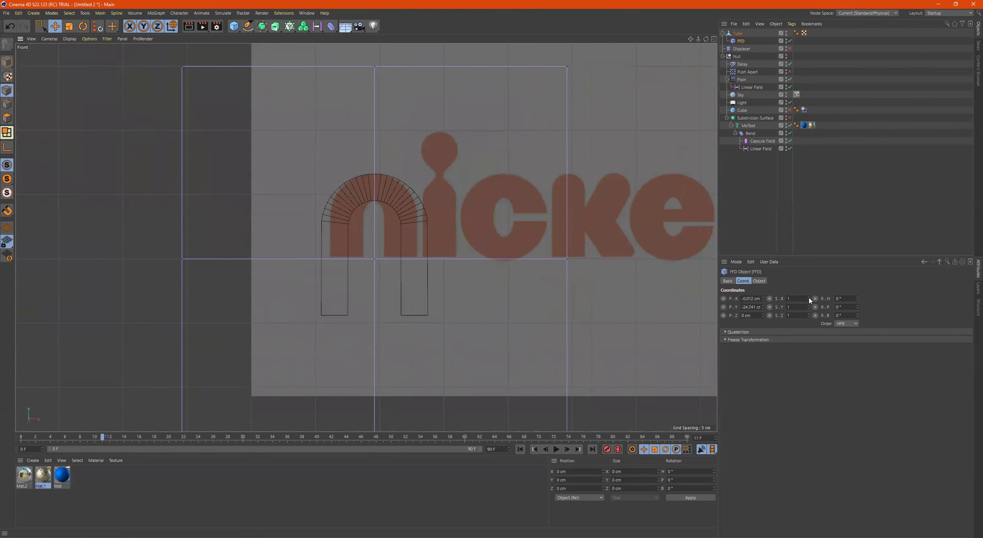
Step: Scale the FFD cage to 0.25 by 0.48, undoing an accidental Z scale change
{"action": "left_click_drag", "start_coordinate": [810, 299], "coordinate": [810, 317]}
{"action": "key", "text": "ctrl+z"}
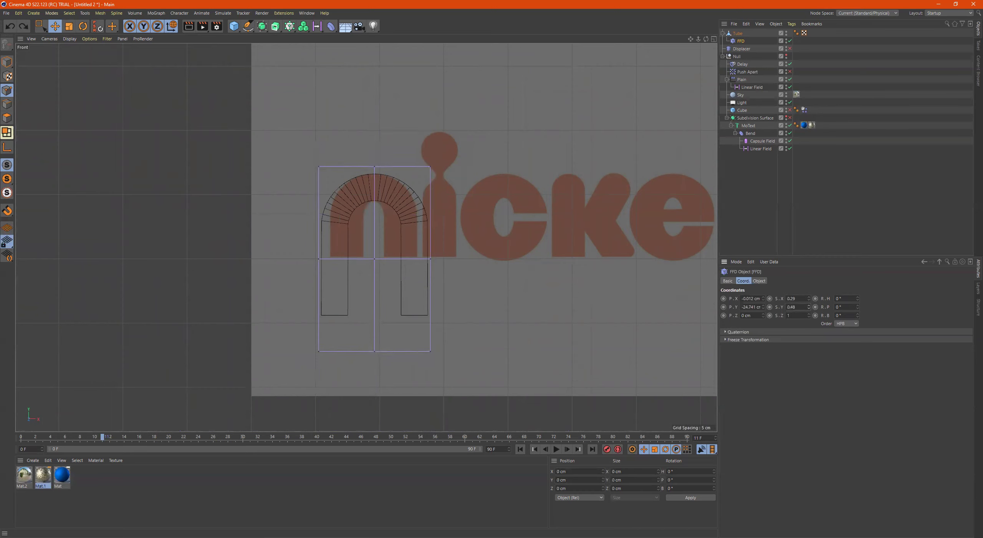
{"action": "scroll", "coordinate": [377, 237], "scroll_direction": "up", "scroll_amount": 3}
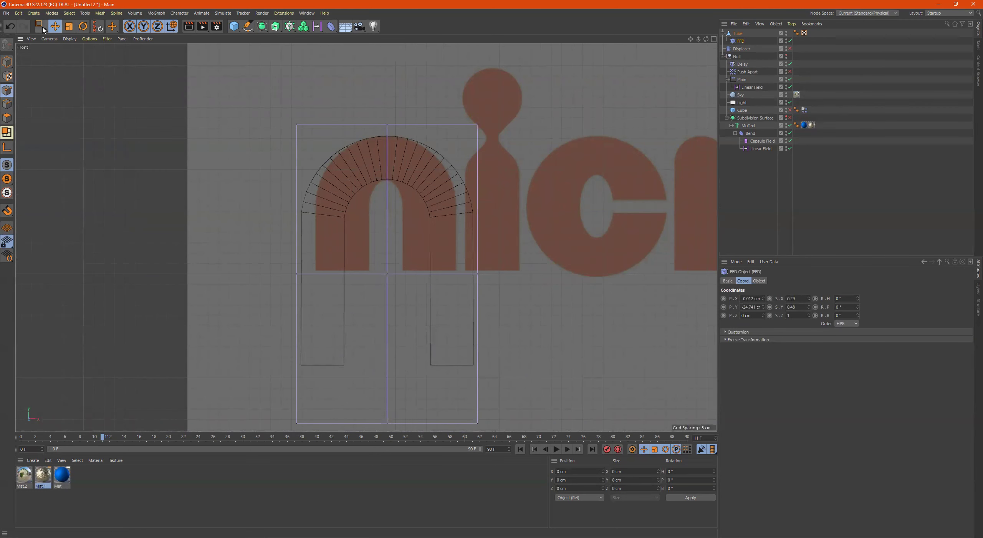
{"action": "left_click_drag", "start_coordinate": [40, 25], "coordinate": [66, 52]}
{"action": "left_click", "coordinate": [66, 52]}
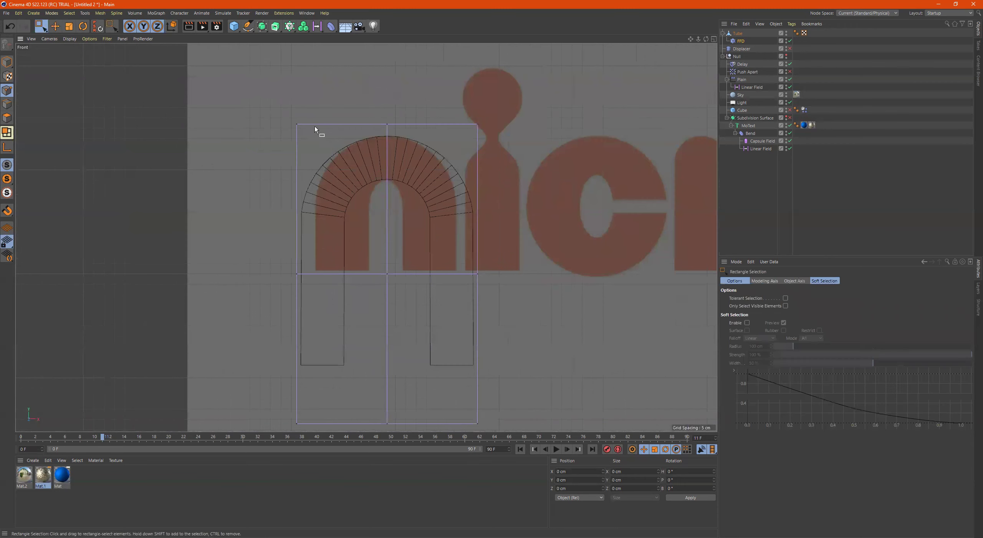
{"action": "left_click_drag", "start_coordinate": [225, 97], "coordinate": [521, 155]}
{"action": "left_click_drag", "start_coordinate": [389, 61], "coordinate": [394, 90]}
{"action": "middle_click", "coordinate": [395, 91]}
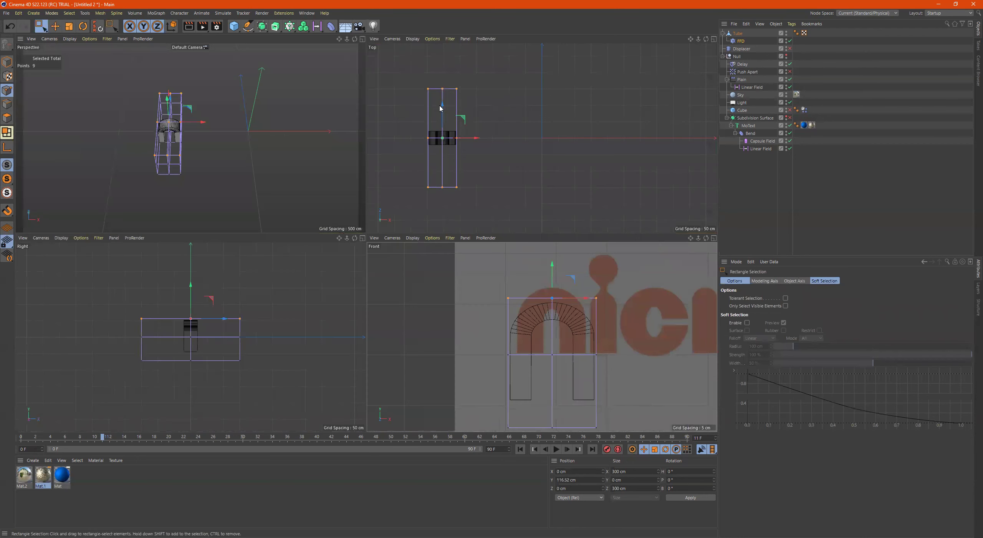
{"action": "middle_click", "coordinate": [274, 127]}
{"action": "left_click_drag", "start_coordinate": [273, 127], "coordinate": [378, 75], "text": "alt"}
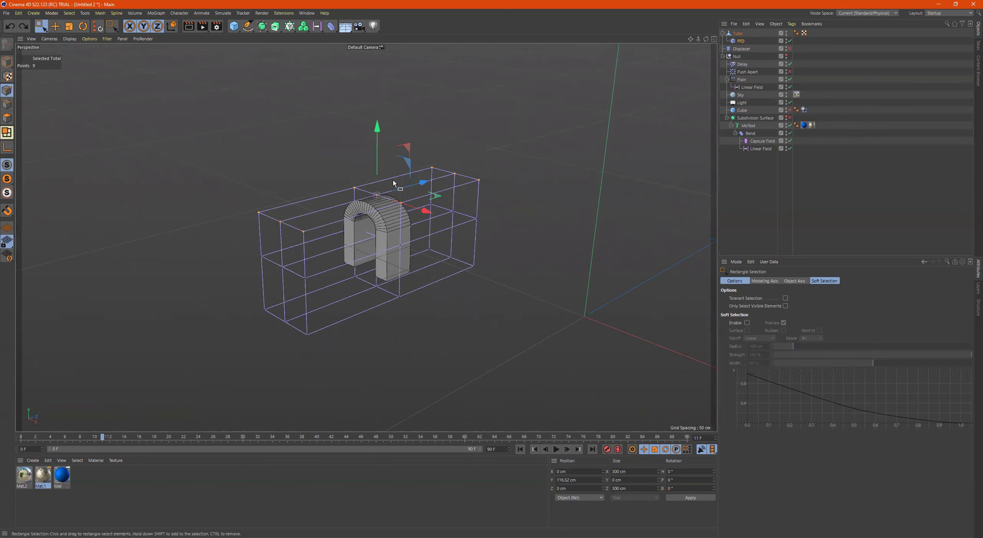
{"action": "key", "text": "ctrl+z"}
{"action": "left_click_drag", "start_coordinate": [356, 208], "coordinate": [511, 190], "text": "alt"}
{"action": "left_click_drag", "start_coordinate": [560, 138], "coordinate": [509, 186]}
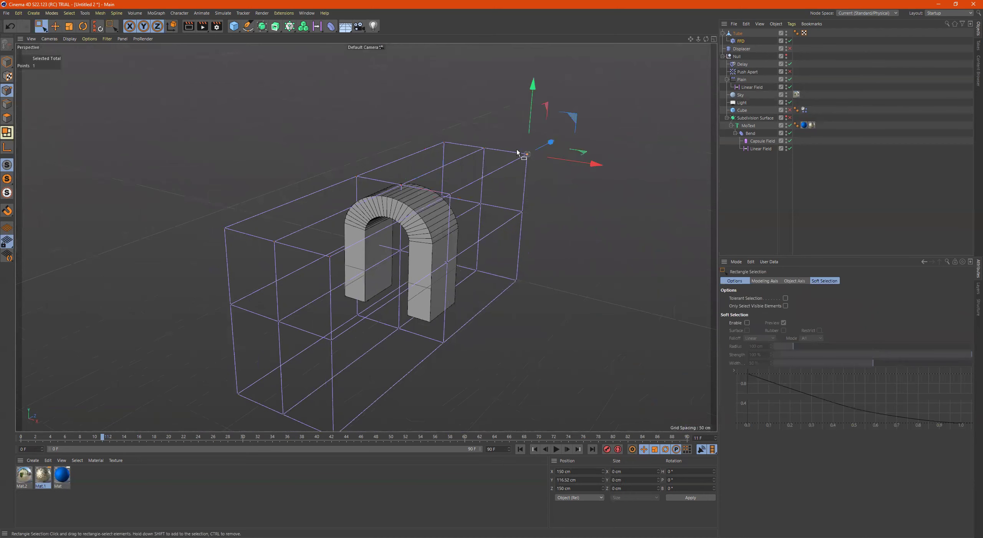
{"action": "left_click_drag", "start_coordinate": [536, 88], "coordinate": [537, 2]}
{"action": "left_click_drag", "start_coordinate": [533, 236], "coordinate": [450, 211], "text": "alt"}
{"action": "key", "text": "ctrl+z"}
Step: In the maximized Front view, scale the lower lattice points inward horizontally to 83%
{"action": "middle_click", "coordinate": [463, 213]}
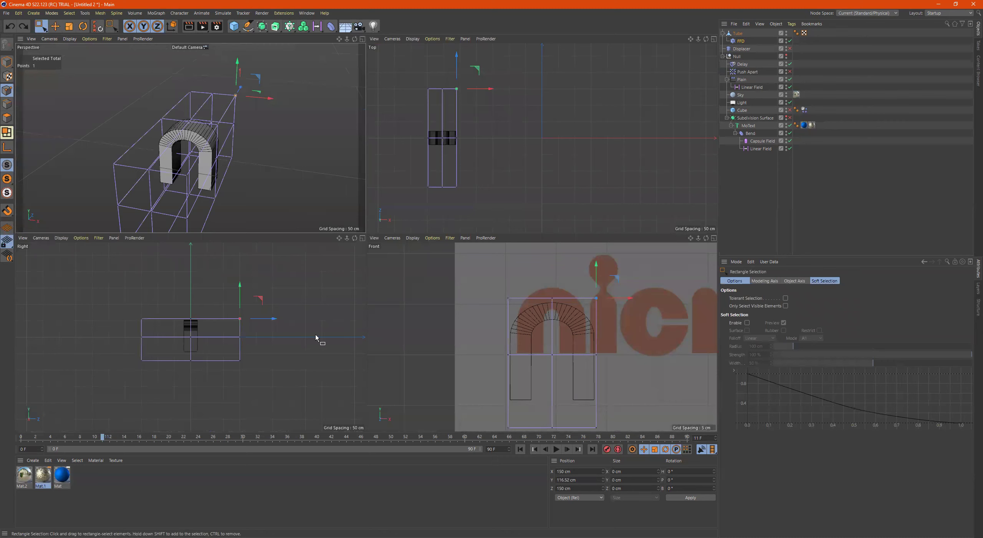
{"action": "middle_click", "coordinate": [518, 336]}
{"action": "scroll", "coordinate": [484, 231], "scroll_direction": "up", "scroll_amount": 3}
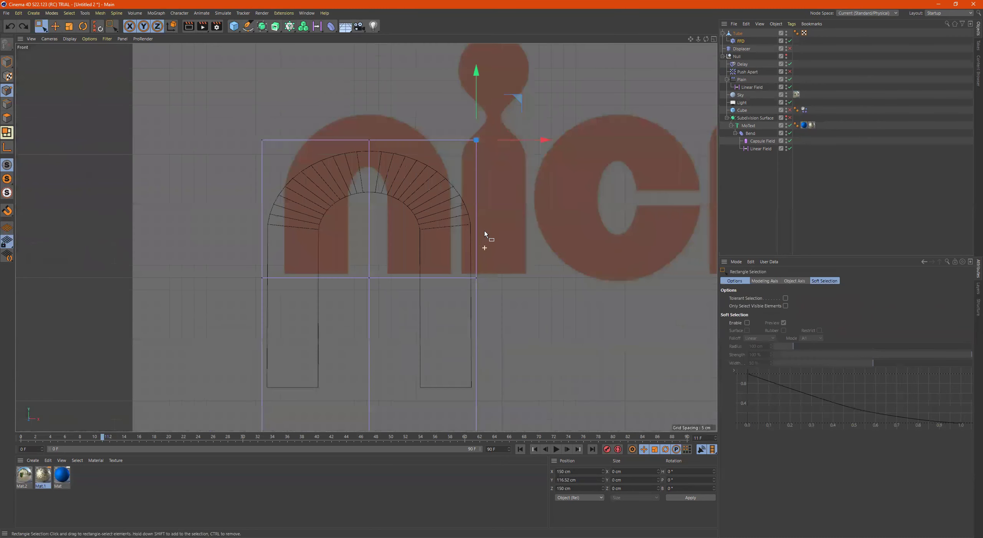
{"action": "scroll", "coordinate": [486, 234], "scroll_direction": "down", "scroll_amount": 2}
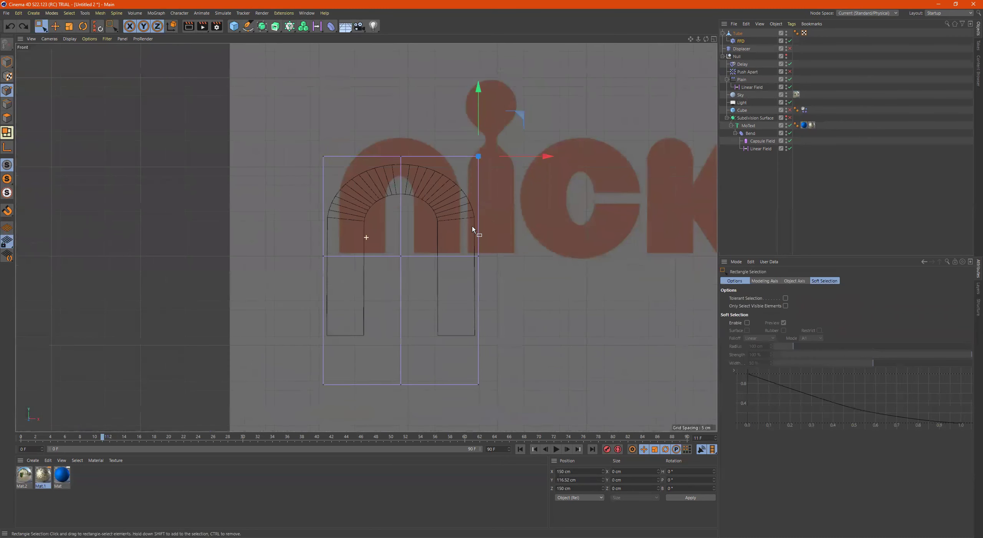
{"action": "left_click_drag", "start_coordinate": [608, 119], "coordinate": [463, 442]}
{"action": "left_click_drag", "start_coordinate": [267, 122], "coordinate": [365, 431]}
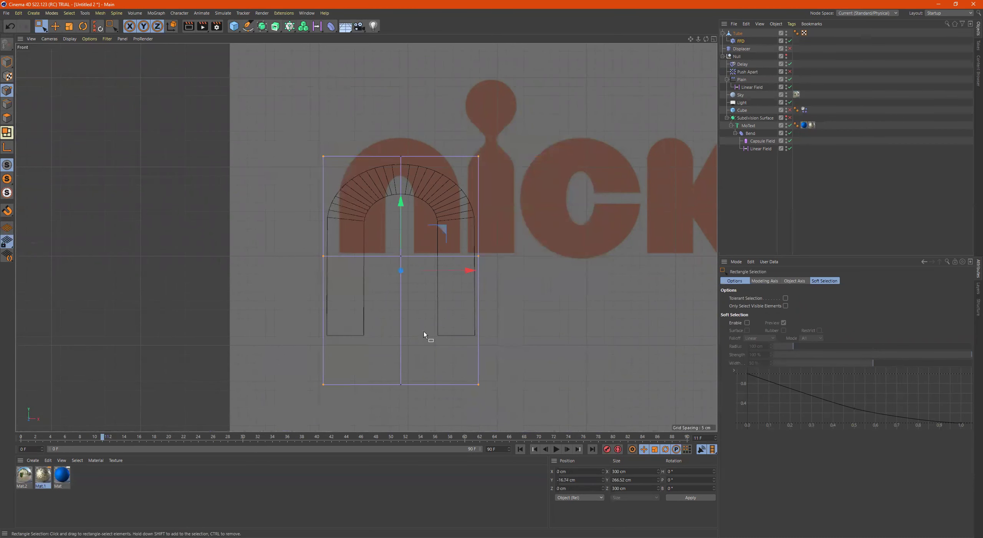
{"action": "key", "text": "t"}
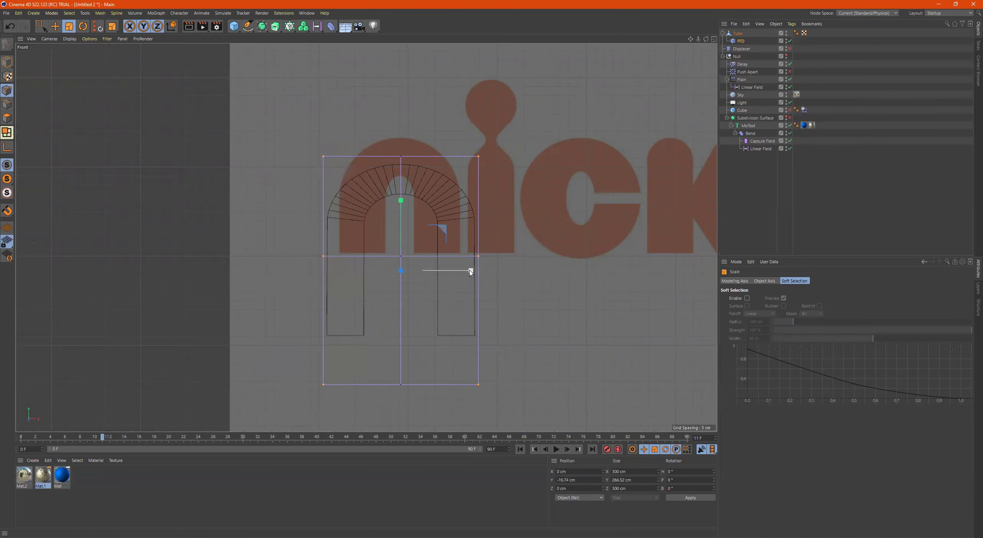
{"action": "left_click_drag", "start_coordinate": [469, 270], "coordinate": [456, 277]}
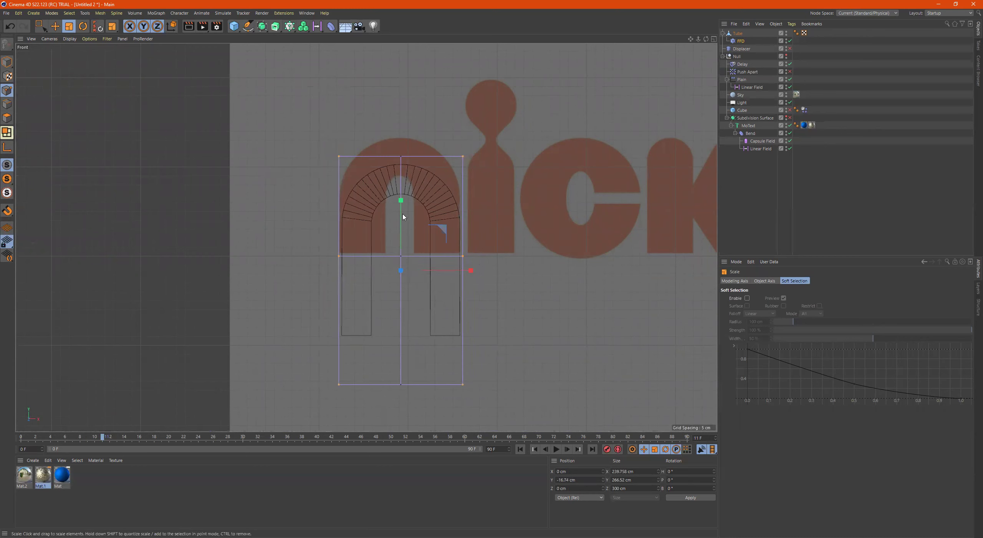
{"action": "left_click_drag", "start_coordinate": [399, 201], "coordinate": [400, 207]}
{"action": "key", "text": "ctrl+z"}
Step: Raise the top row of lattice points along Y
{"action": "left_click_drag", "start_coordinate": [528, 126], "coordinate": [336, 167]}
{"action": "key", "text": "ctrl+z"}
{"action": "left_click", "coordinate": [40, 26]}
{"action": "left_click_drag", "start_coordinate": [261, 136], "coordinate": [542, 194]}
{"action": "left_click_drag", "start_coordinate": [396, 89], "coordinate": [394, 60]}
Step: Widen a group of lattice points to about 104% horizontally
{"action": "left_click_drag", "start_coordinate": [521, 104], "coordinate": [452, 396]}
{"action": "left_click_drag", "start_coordinate": [289, 103], "coordinate": [350, 378]}
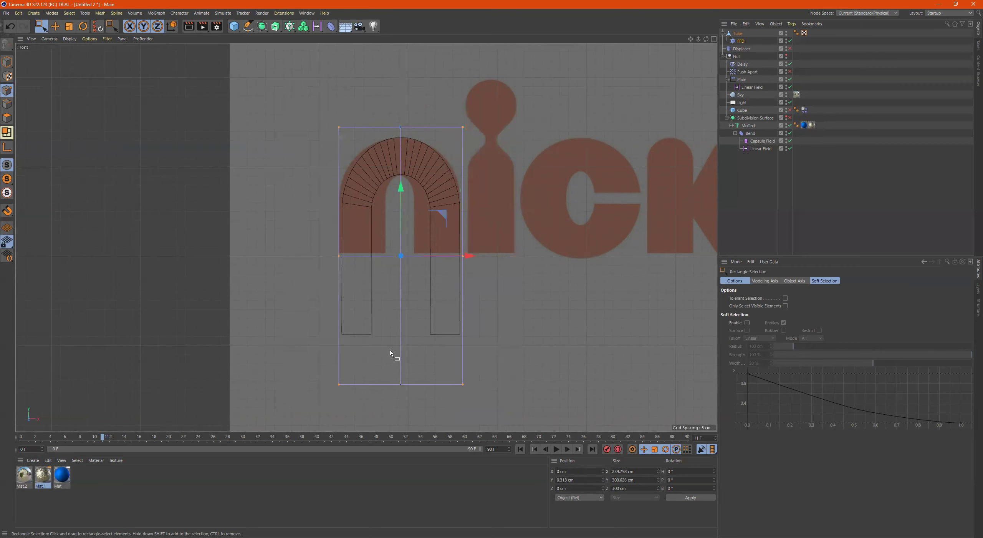
{"action": "key", "text": "t"}
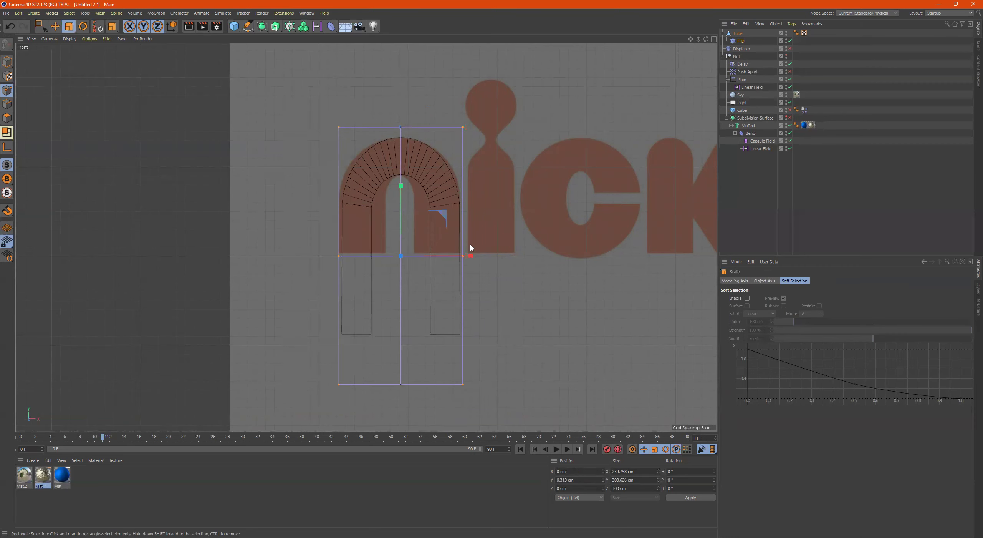
{"action": "left_click_drag", "start_coordinate": [471, 258], "coordinate": [475, 258]}
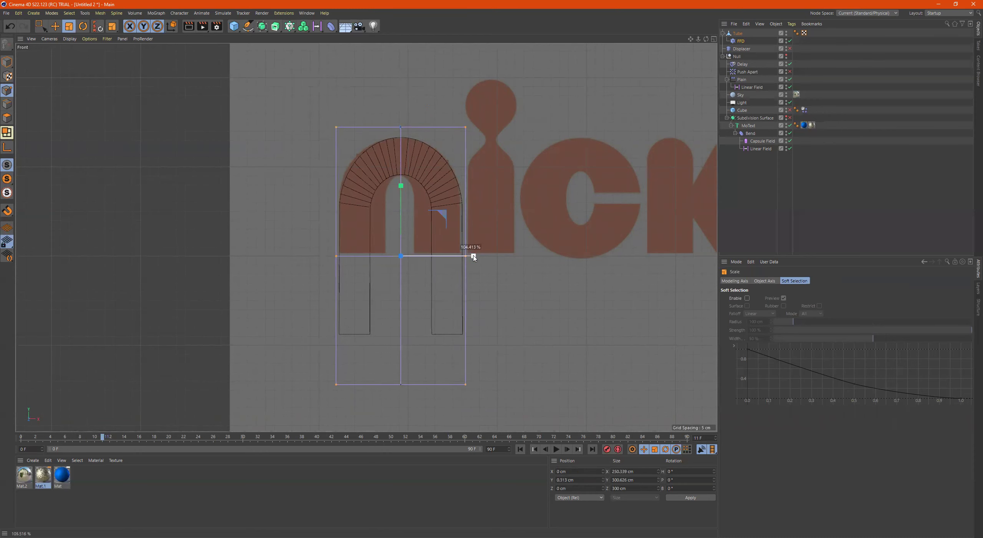
{"action": "left_click_drag", "start_coordinate": [473, 258], "coordinate": [475, 257]}
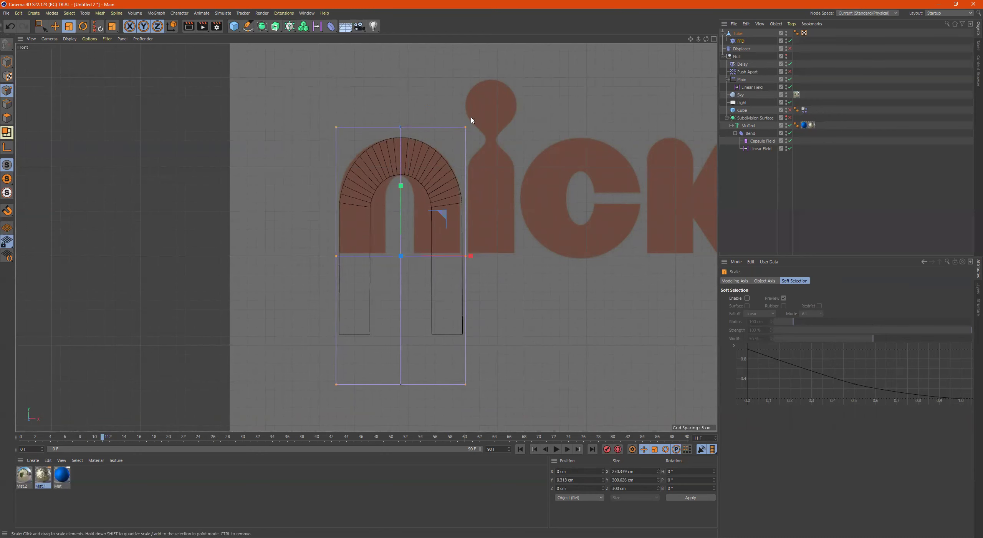
{"action": "left_click_drag", "start_coordinate": [469, 114], "coordinate": [338, 151]}
{"action": "key", "text": "ctrl+z"}
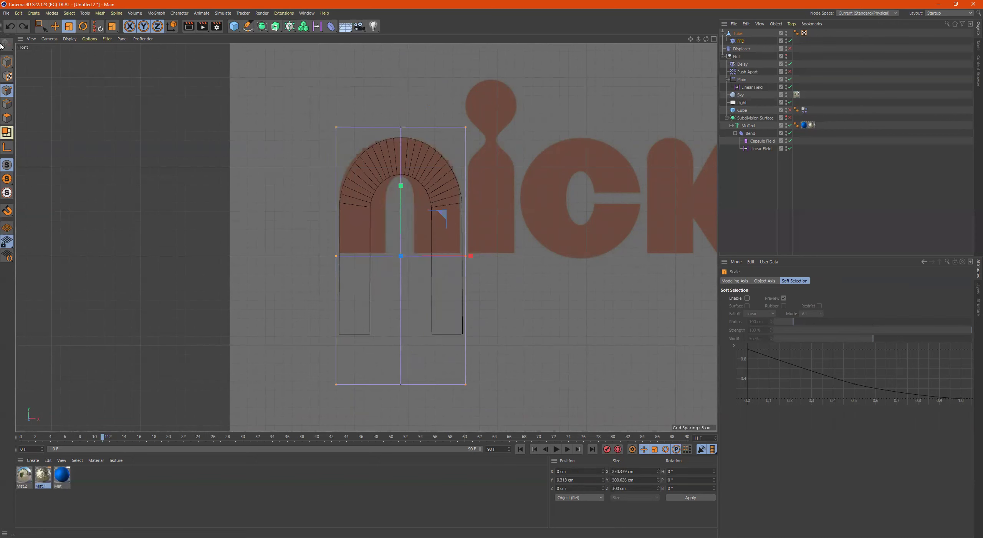
Step: Lower the top row of lattice points slightly to Y 151.075 cm
{"action": "left_click", "coordinate": [40, 26]}
{"action": "left_click_drag", "start_coordinate": [156, 81], "coordinate": [471, 139]}
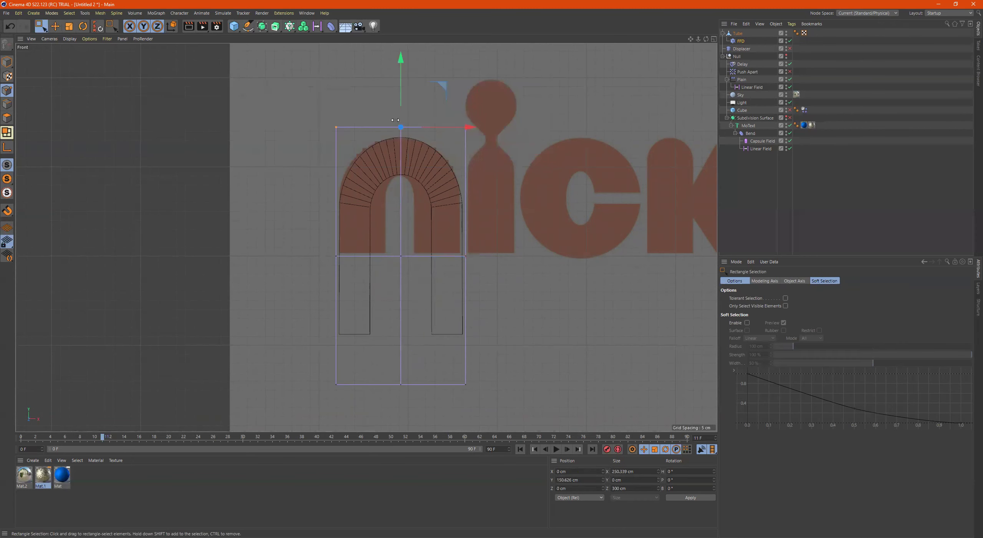
{"action": "mouse_move", "coordinate": [400, 63]}
{"action": "left_mouse_down"}
{"action": "mouse_move", "coordinate": [402, 96]}
{"action": "mouse_move", "coordinate": [397, 64]}
{"action": "left_mouse_up"}
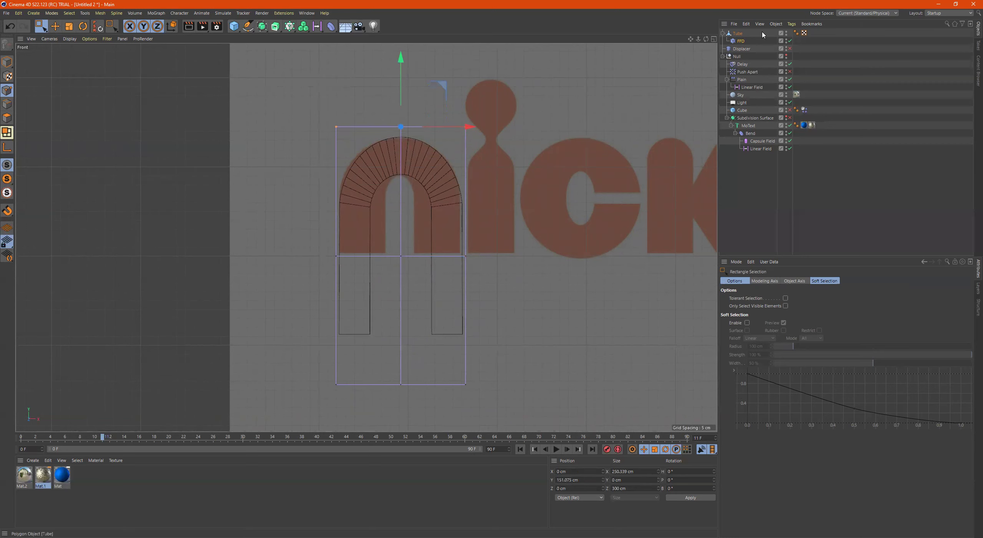
Step: Raise the FFD's Grid Points X and Y from 3 to 5 each, keeping Z at 3
{"action": "left_click", "coordinate": [740, 41]}
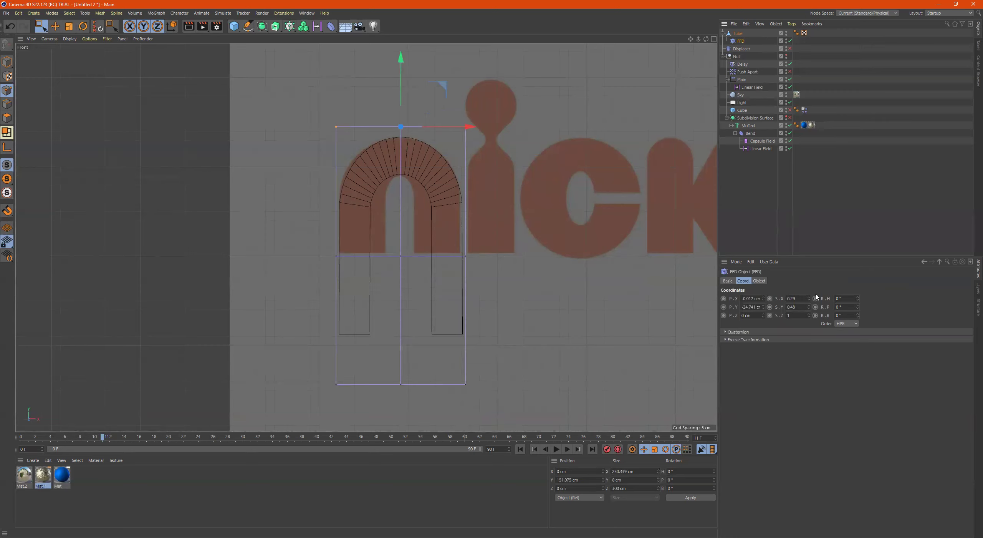
{"action": "left_click", "coordinate": [758, 281]}
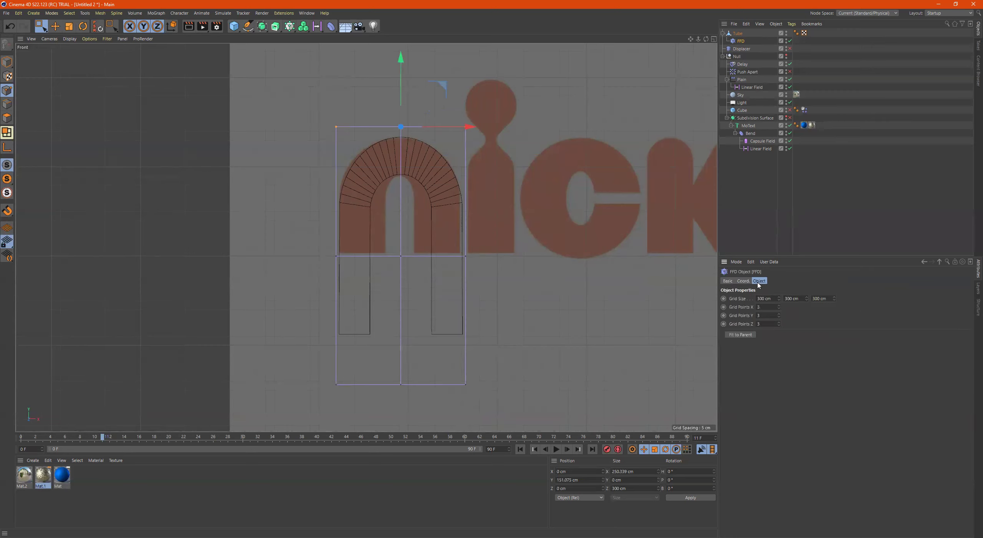
{"action": "left_click", "coordinate": [779, 305]}
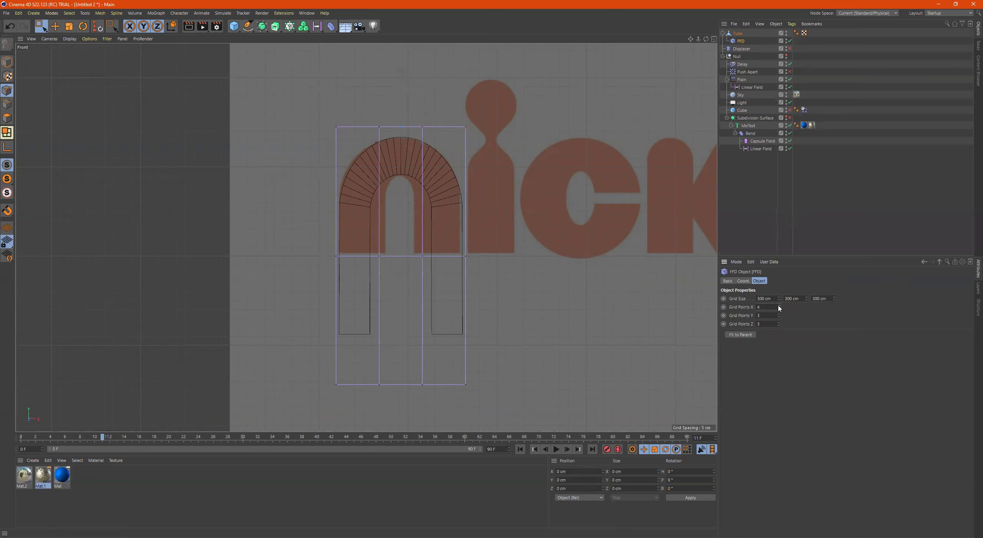
{"action": "left_click", "coordinate": [779, 306]}
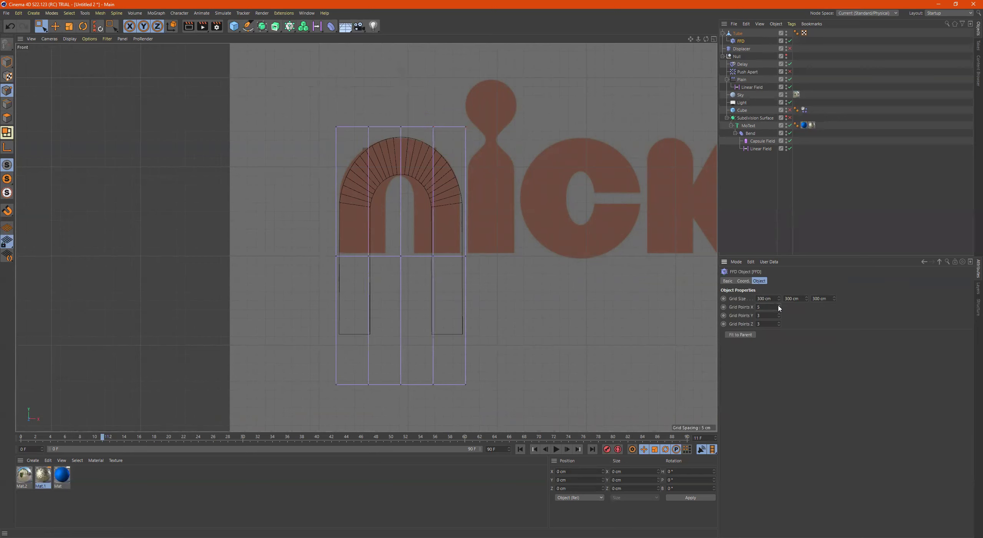
{"action": "left_click", "coordinate": [779, 314]}
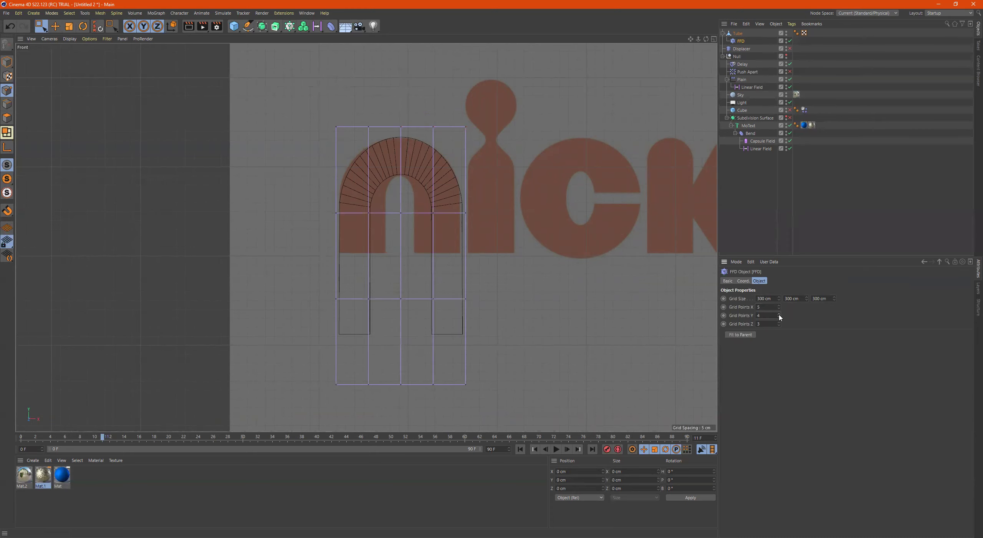
{"action": "left_click", "coordinate": [779, 314]}
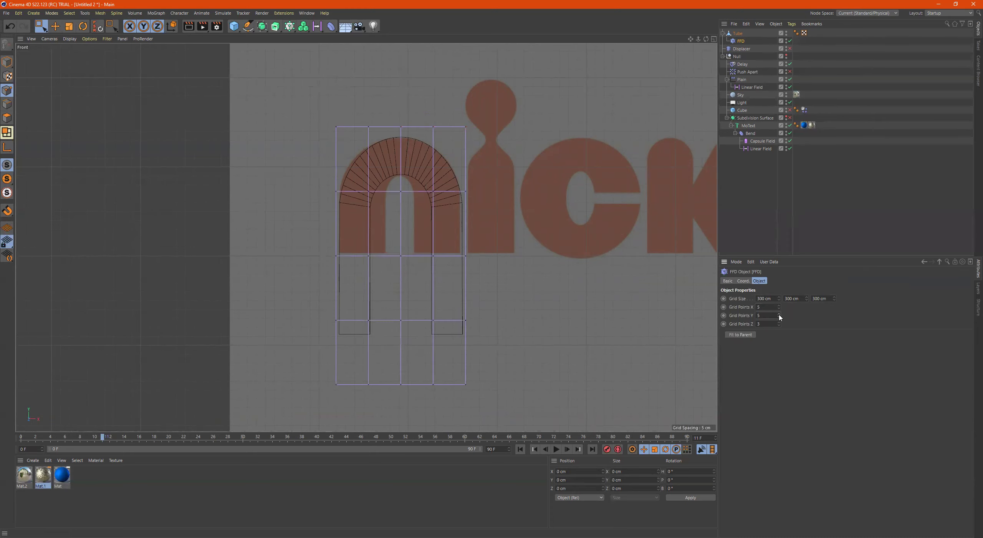
Step: Scale the selected upper lattice points inward along X to taper the cage's top
{"action": "scroll", "coordinate": [386, 197], "scroll_direction": "up", "scroll_amount": 4}
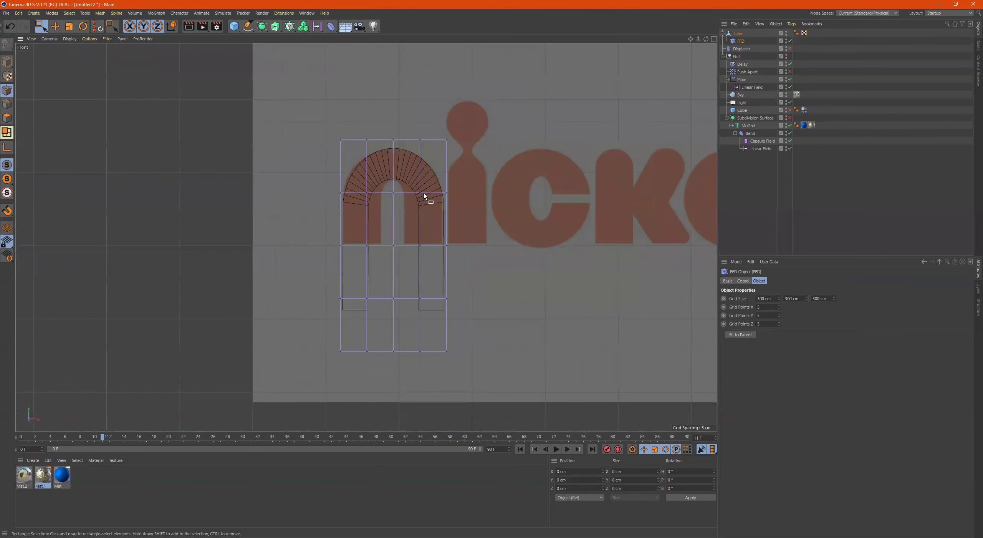
{"action": "left_click_drag", "start_coordinate": [428, 177], "coordinate": [359, 402]}
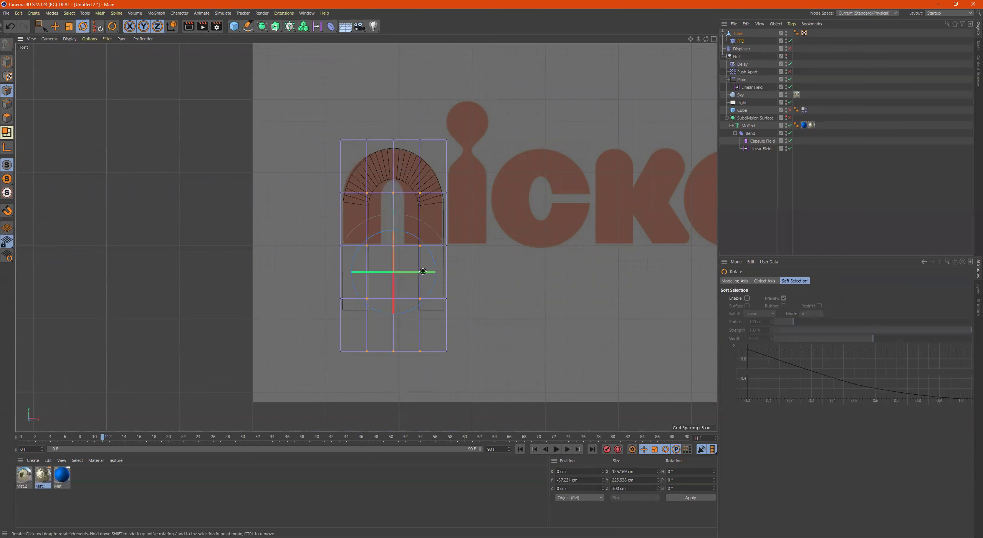
{"action": "key", "text": "t"}
{"action": "left_click_drag", "start_coordinate": [442, 272], "coordinate": [501, 287]}
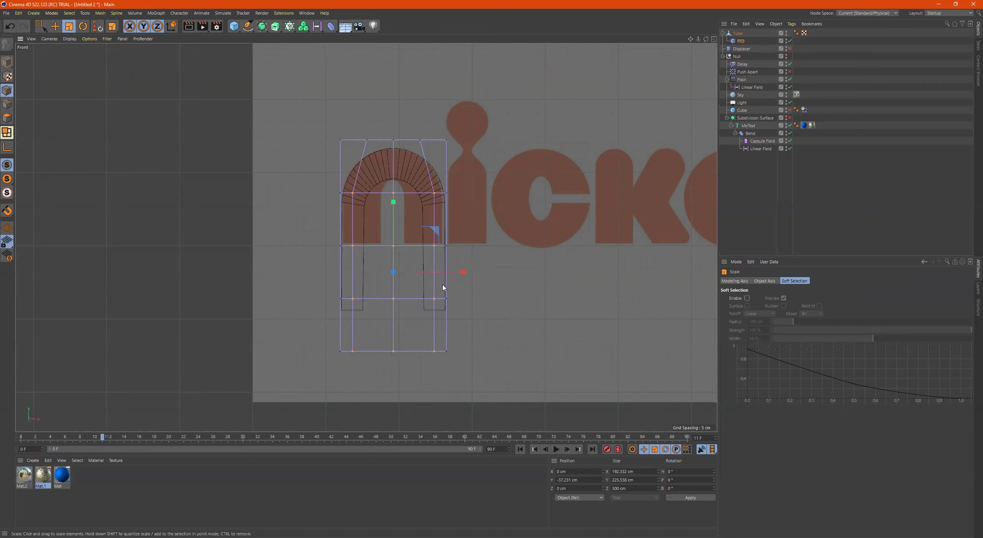
Step: Compare the Tube and FFD selections to check the arch, undoing the last lattice change
{"action": "left_click", "coordinate": [740, 33]}
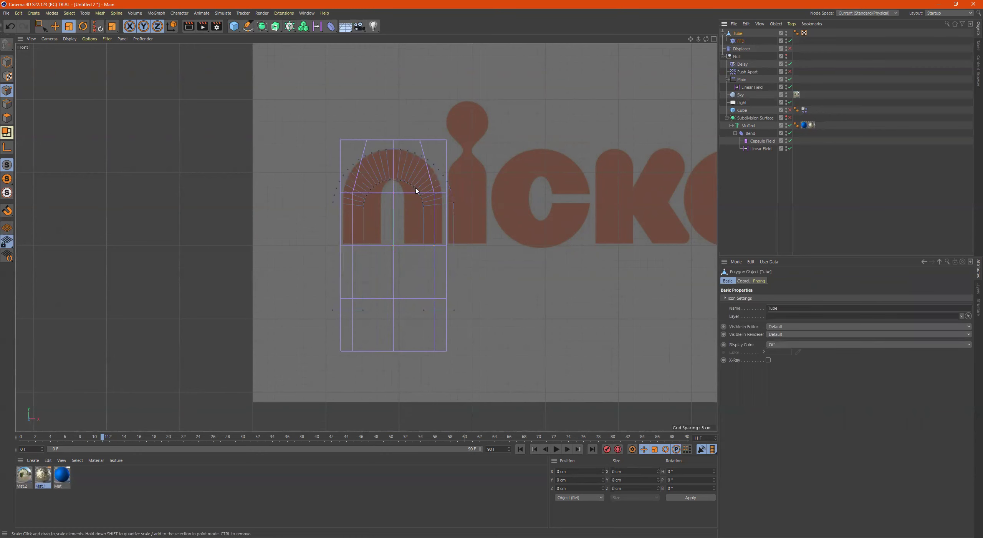
{"action": "left_click", "coordinate": [741, 41]}
{"action": "scroll", "coordinate": [435, 215], "scroll_direction": "up", "scroll_amount": 3}
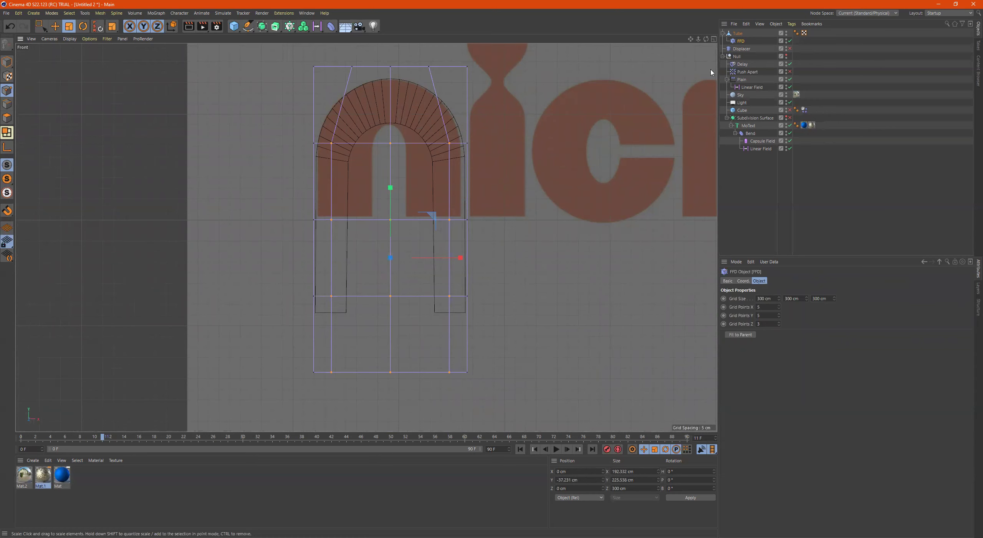
{"action": "left_click", "coordinate": [738, 34]}
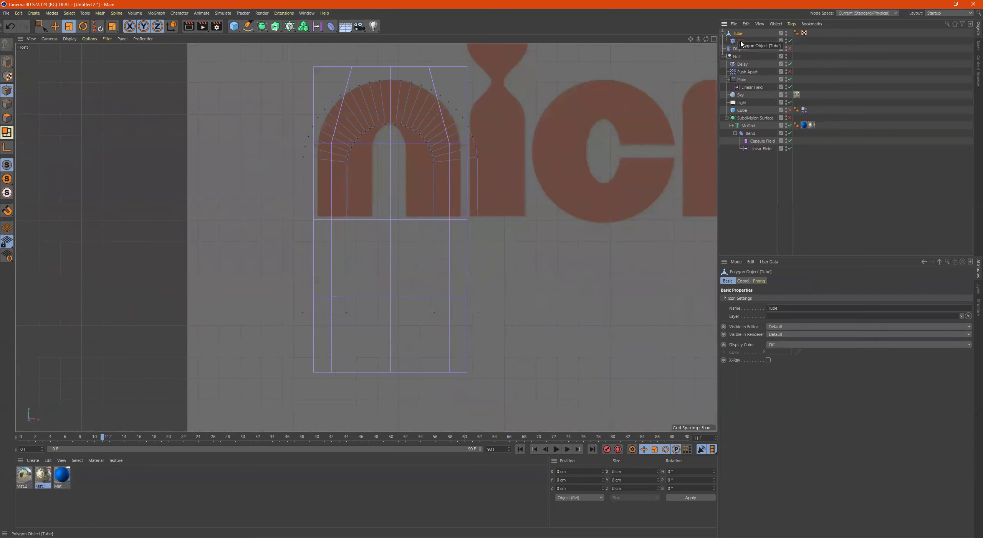
{"action": "left_click", "coordinate": [741, 41]}
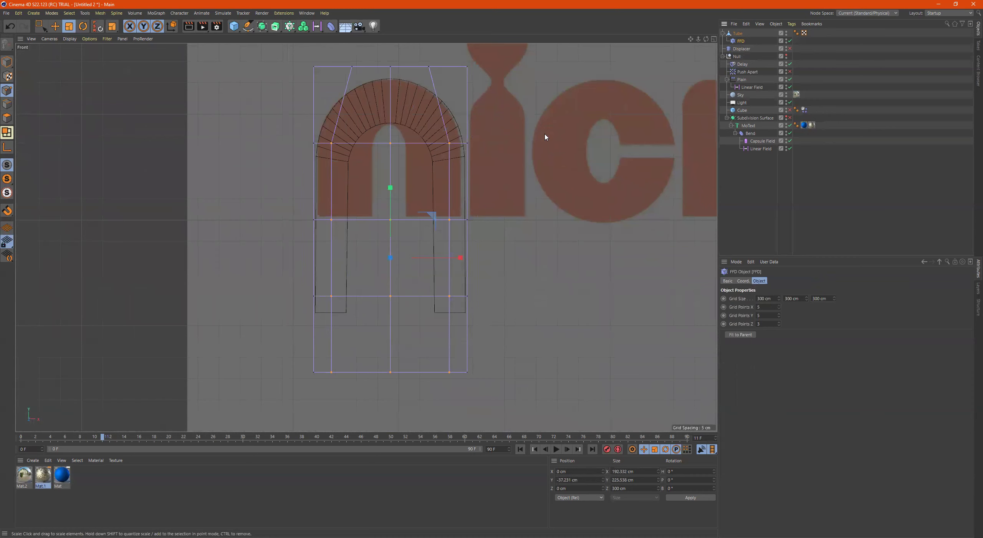
{"action": "left_click", "coordinate": [417, 347]}
{"action": "key", "text": "ctrl+z"}
{"action": "left_click", "coordinate": [739, 34]}
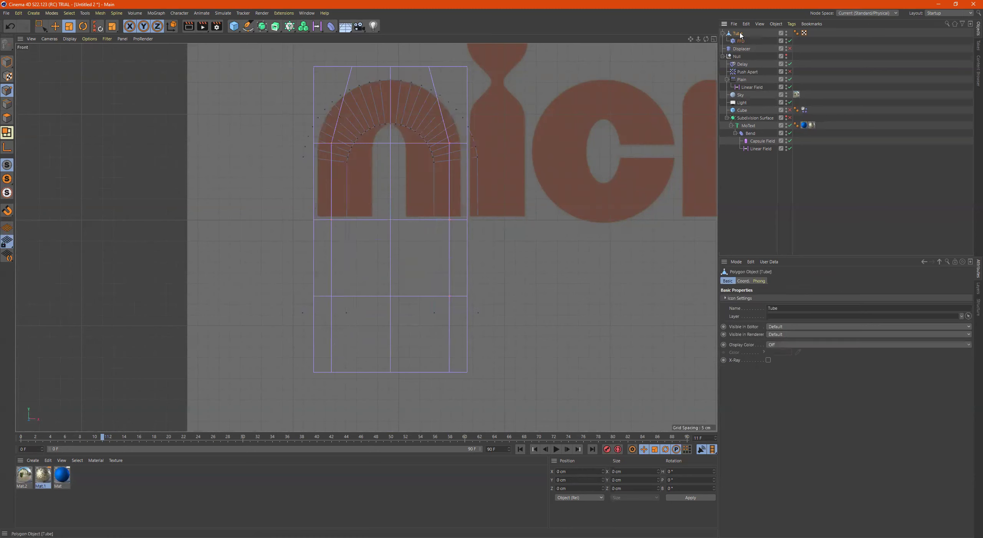
Step: Maximize the Perspective view and orbit around the tube inside its lattice
{"action": "middle_click", "coordinate": [503, 127]}
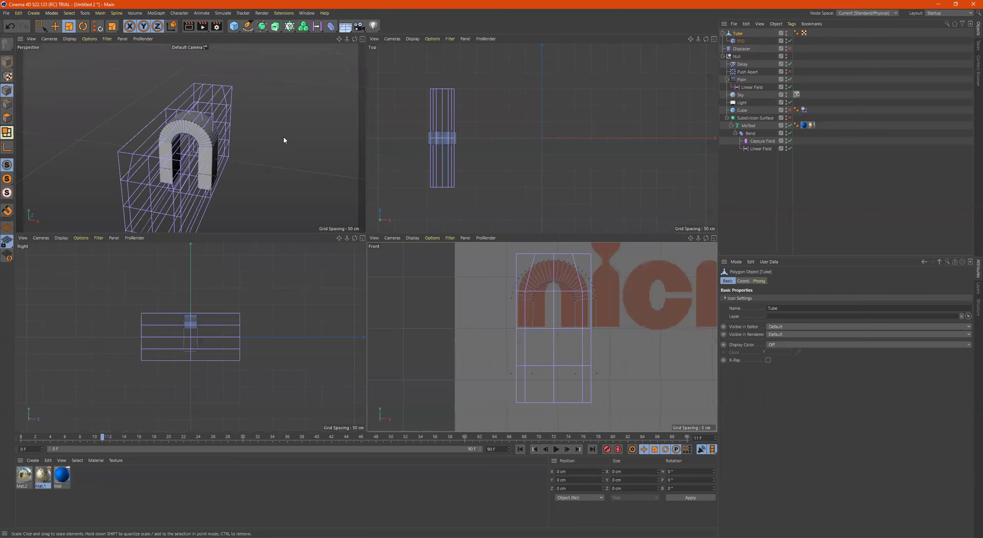
{"action": "middle_click", "coordinate": [285, 138]}
{"action": "left_click_drag", "start_coordinate": [418, 186], "coordinate": [489, 166], "text": "alt"}
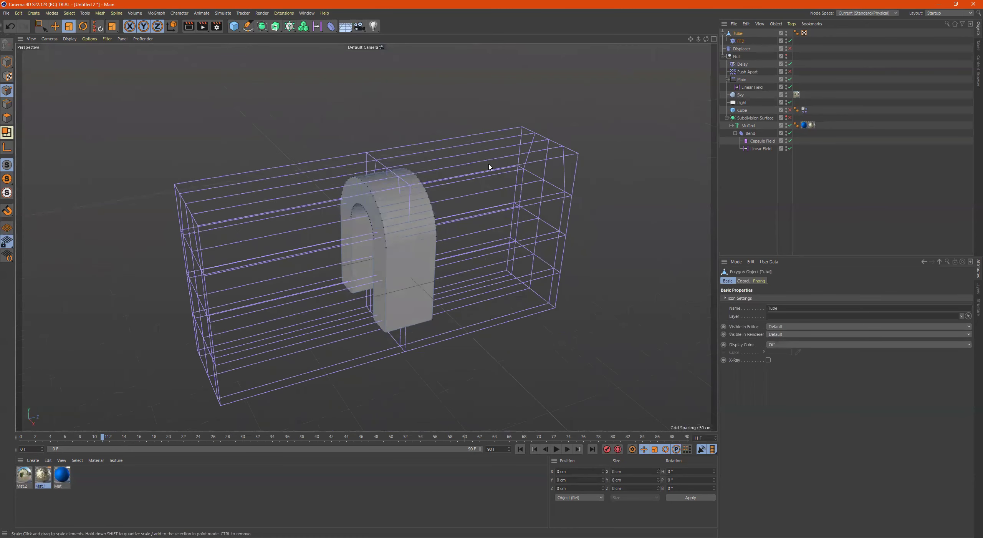
{"action": "right_click", "coordinate": [736, 35]}
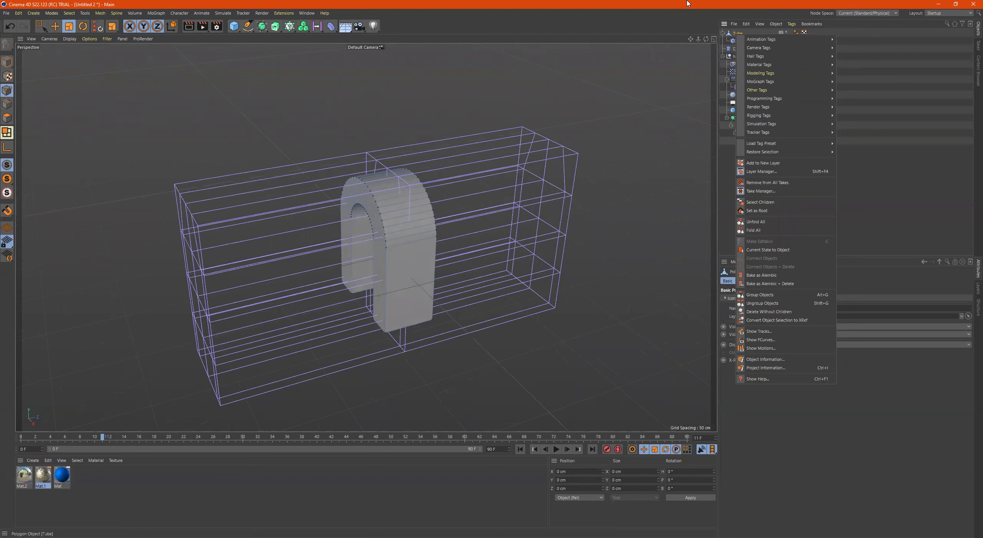
{"action": "key", "text": "Escape"}
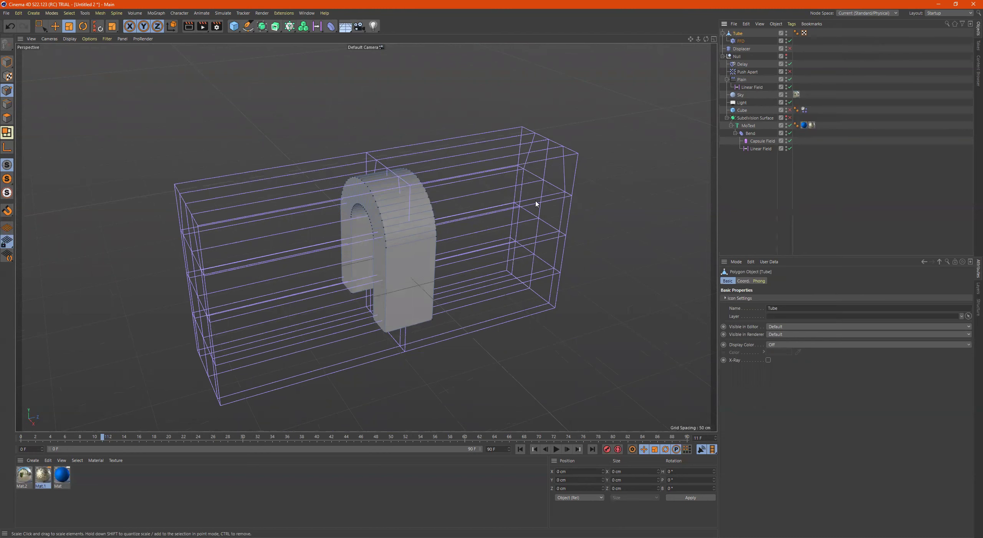
{"action": "left_click_drag", "start_coordinate": [424, 217], "coordinate": [559, 125], "text": "alt"}
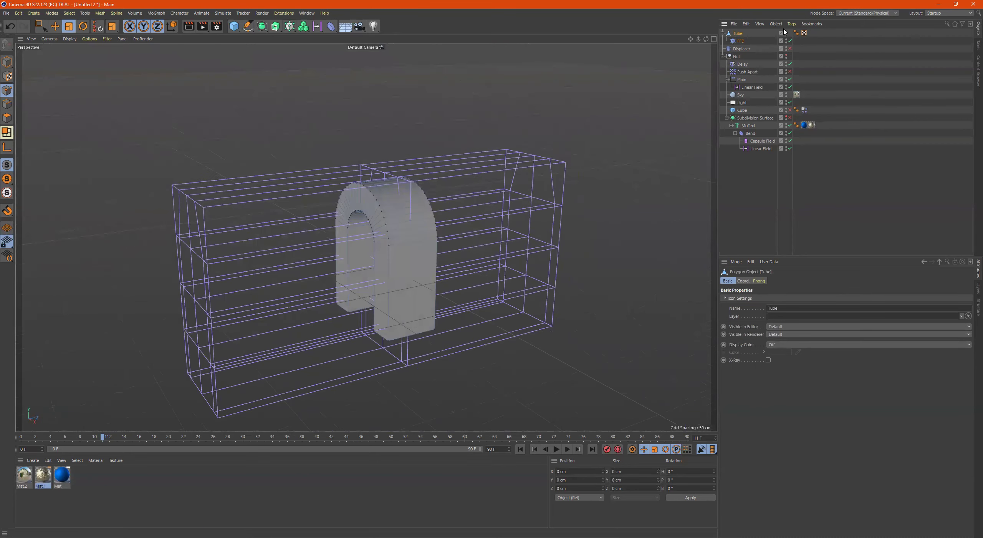
Step: In Model mode, try moving the Tube upward, then undo the move
{"action": "left_click", "coordinate": [7, 62]}
{"action": "key", "text": "r"}
{"action": "key", "text": "e"}
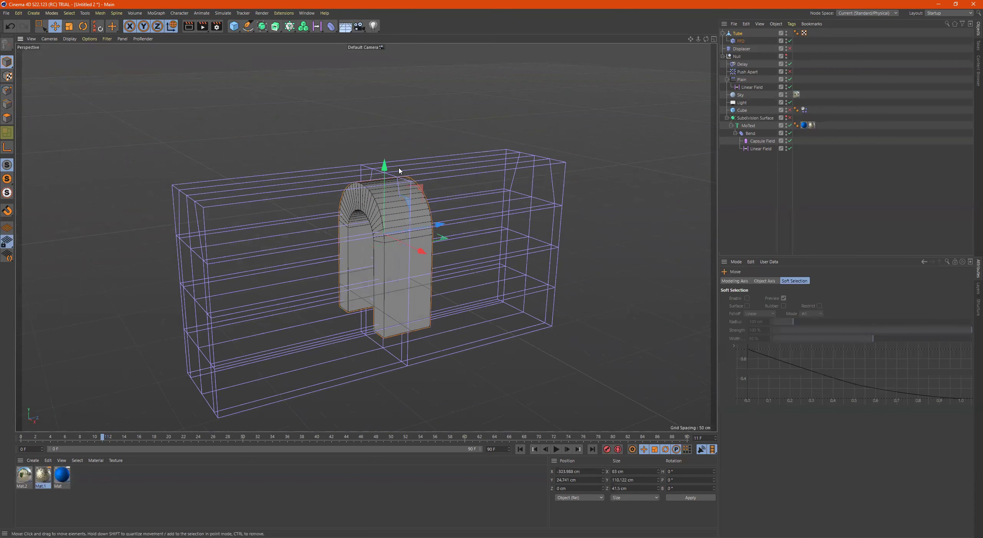
{"action": "left_click_drag", "start_coordinate": [385, 164], "coordinate": [439, 190]}
{"action": "key", "text": "ctrl+z"}
{"action": "key", "text": "ctrl+shift+z"}
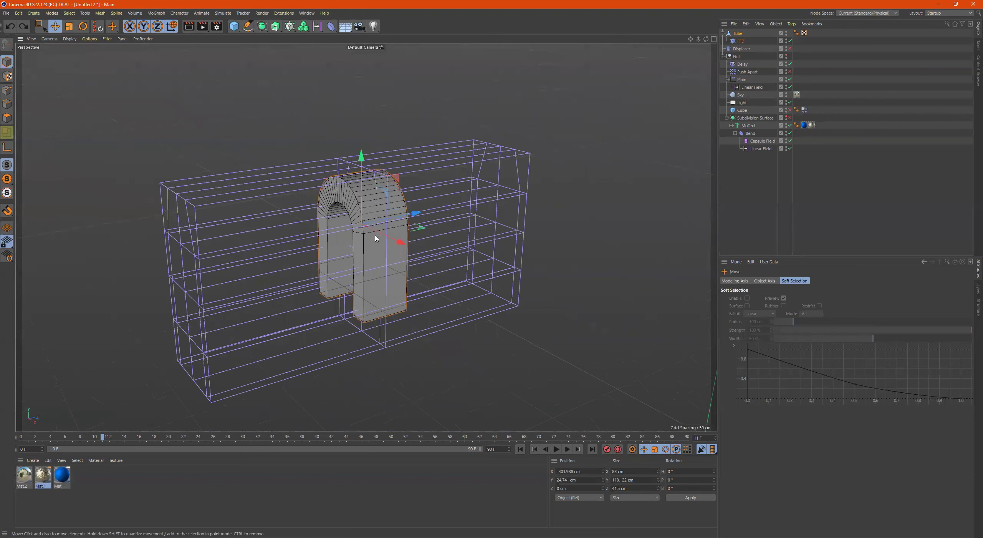
Step: Box-select the 42 arch points of the Tube in Point mode, undoing a test move down
{"action": "left_click", "coordinate": [8, 91]}
{"action": "left_click", "coordinate": [301, 158]}
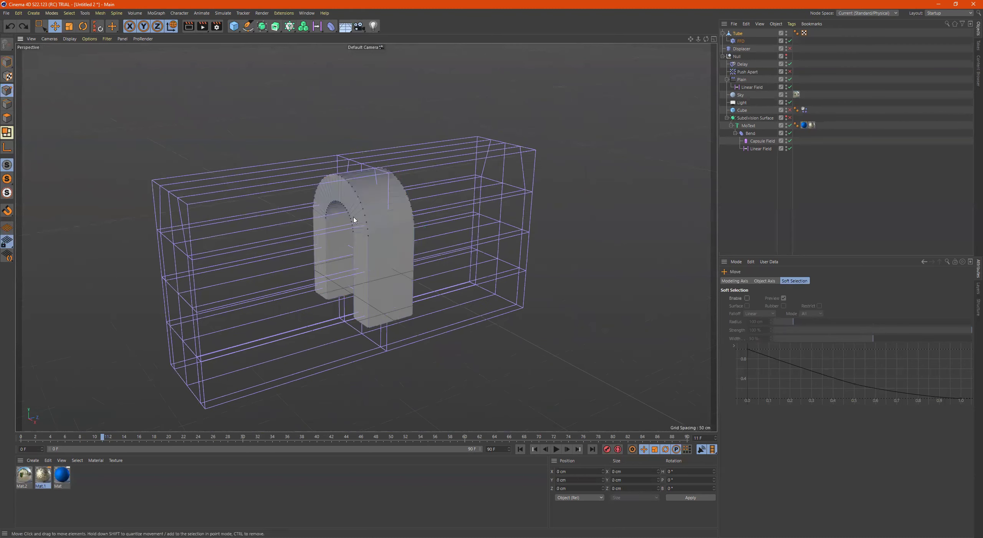
{"action": "left_click", "coordinate": [40, 28]}
{"action": "left_click_drag", "start_coordinate": [269, 104], "coordinate": [354, 248]}
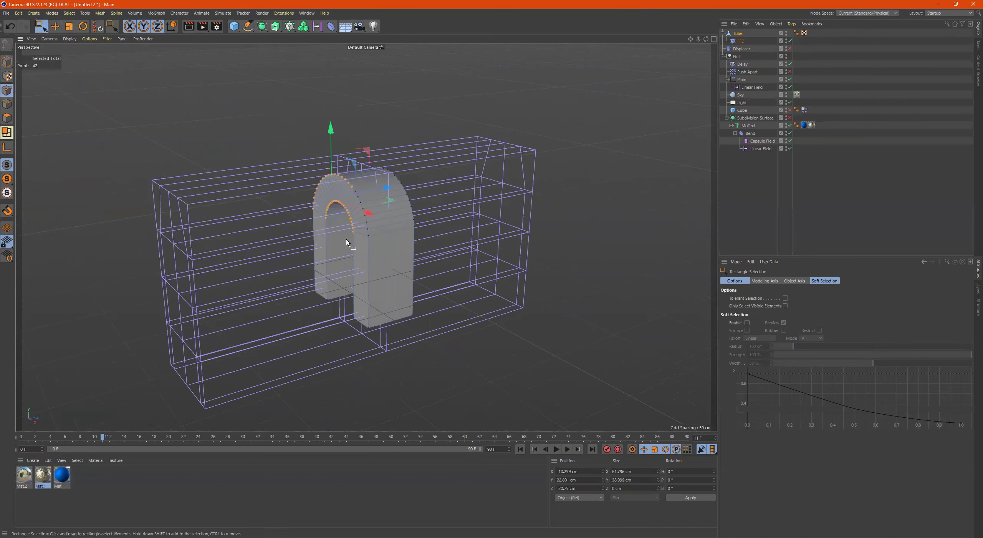
{"action": "left_click_drag", "start_coordinate": [336, 128], "coordinate": [330, 152]}
{"action": "key", "text": "ctrl+z"}
{"action": "scroll", "coordinate": [441, 231], "scroll_direction": "down", "scroll_amount": 3}
Step: Maximize the Front view and switch off the FFD deformer to view the undeformed Tube
{"action": "key", "text": "F5"}
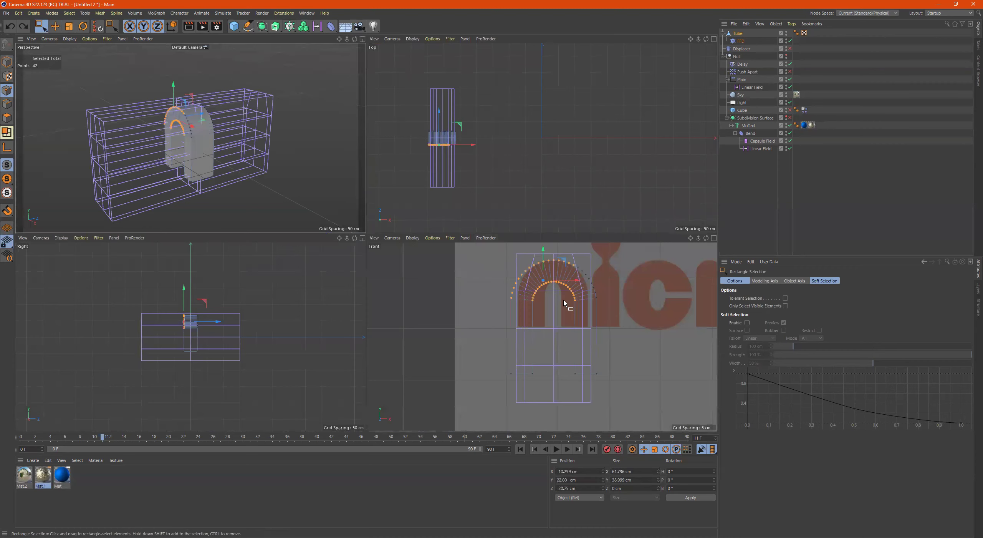
{"action": "key", "text": "F4"}
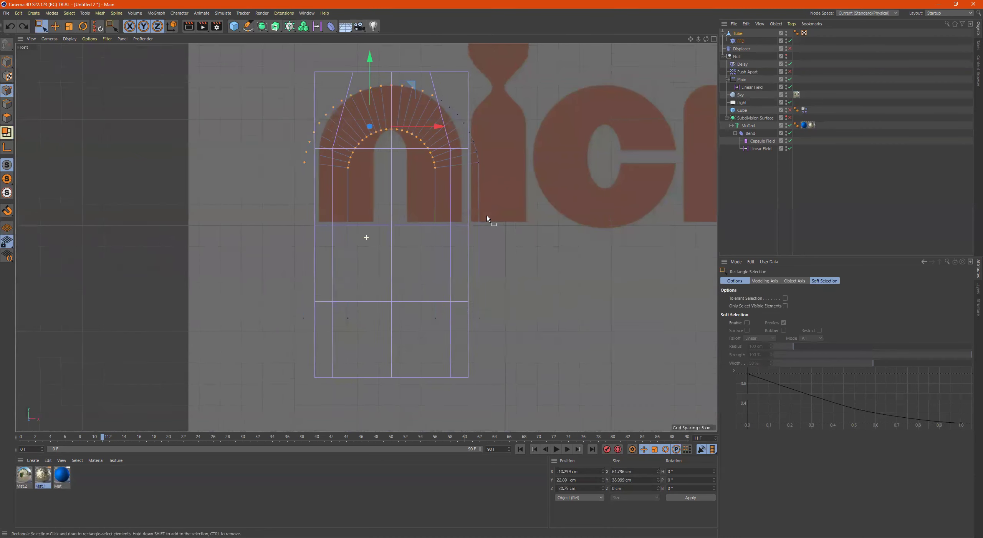
{"action": "scroll", "coordinate": [488, 221], "scroll_direction": "up", "scroll_amount": 2}
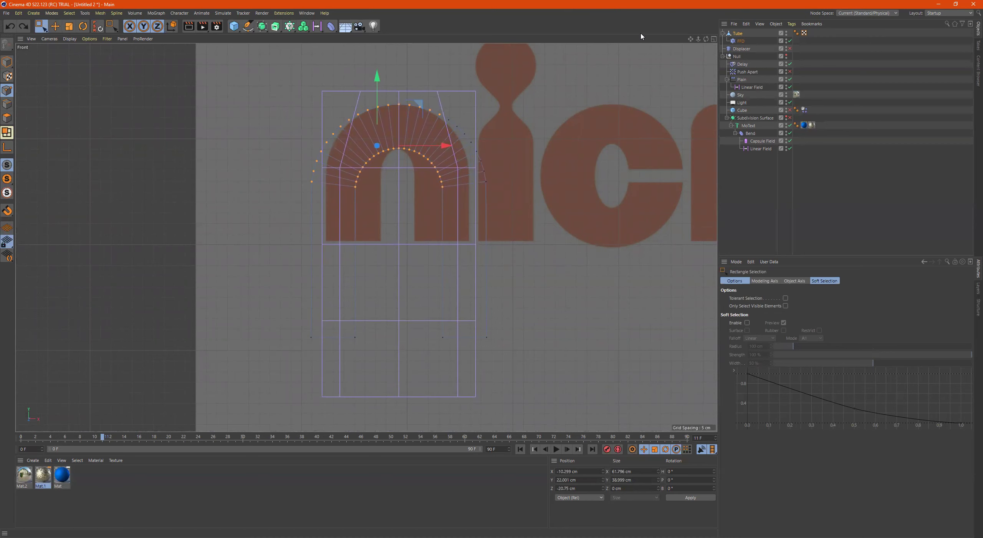
{"action": "left_click", "coordinate": [789, 41]}
{"action": "left_click", "coordinate": [738, 34]}
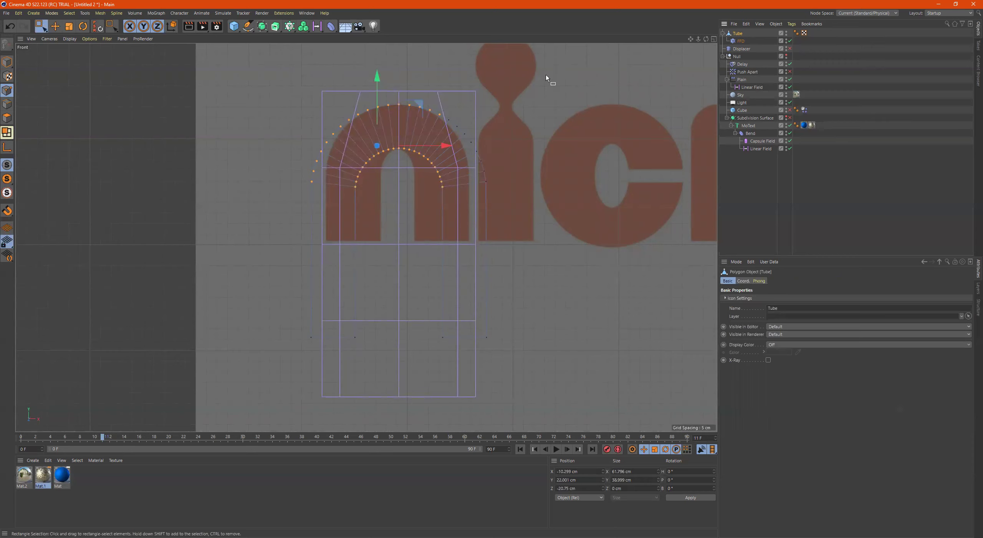